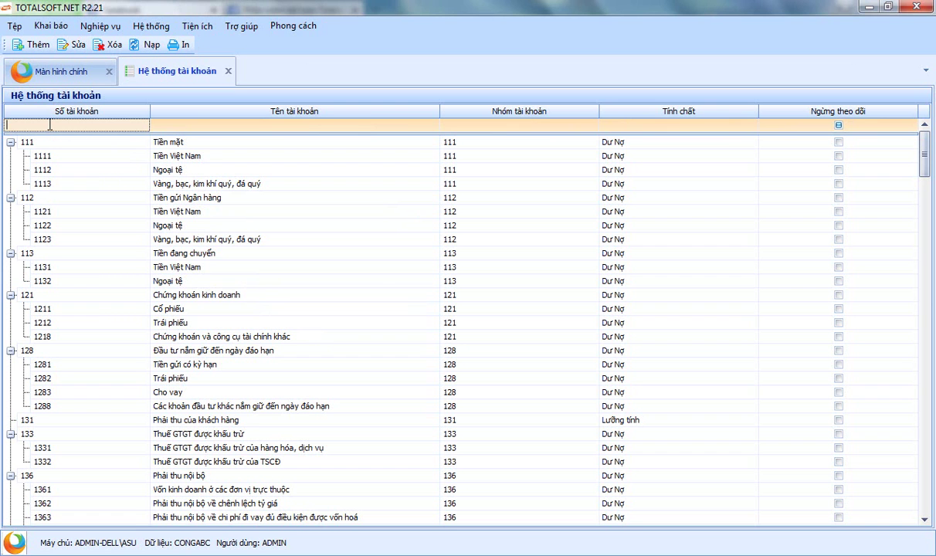
Close the Hệ thống tài khoản list and reopen it from the account declarations
left_click(228, 70)
left_click(84, 26)
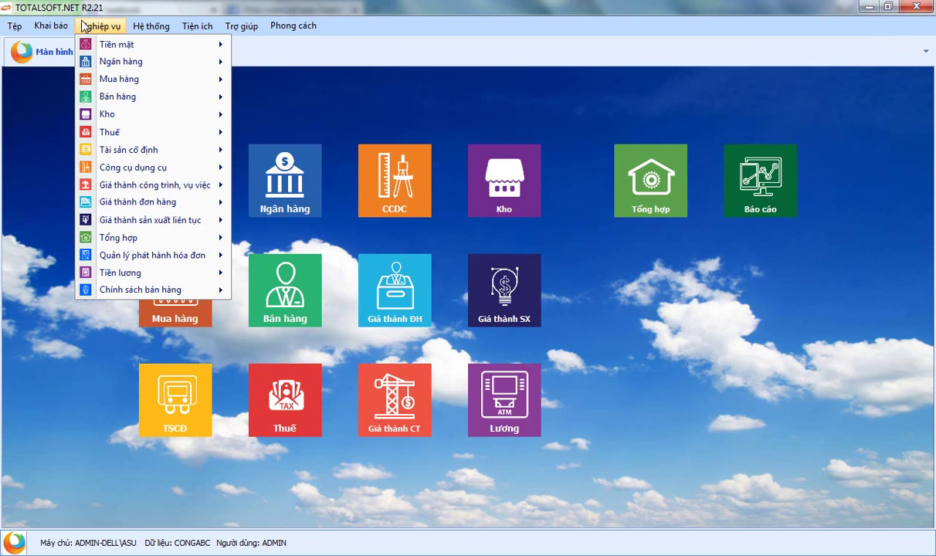
mouse_move(52, 25)
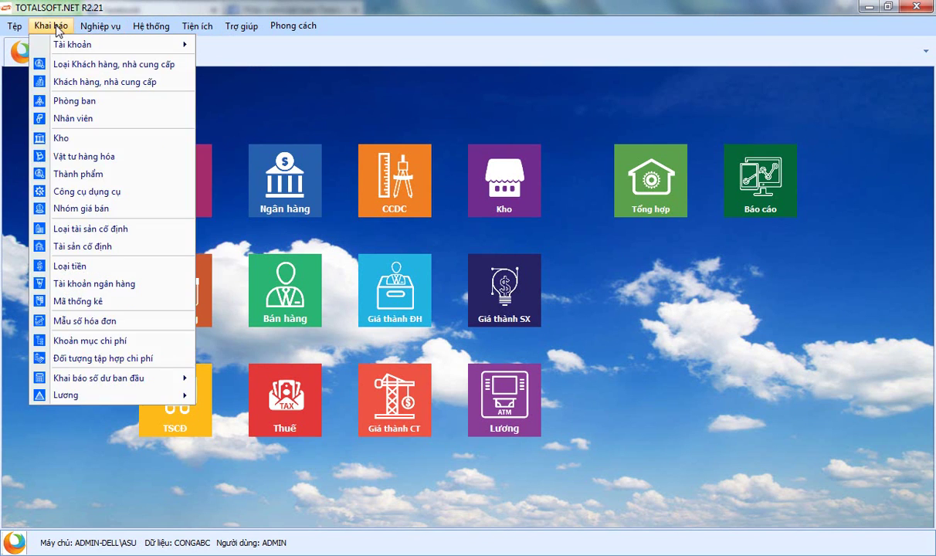
mouse_move(64, 48)
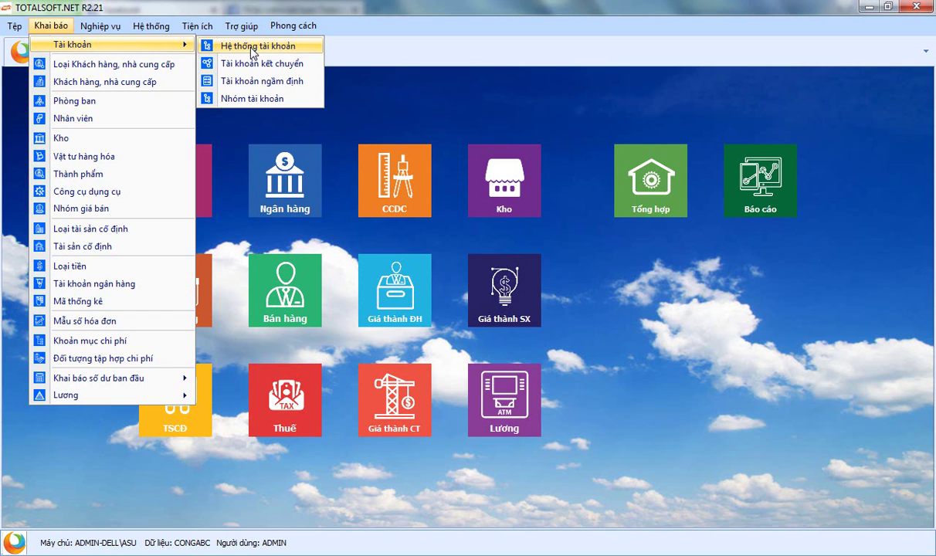
left_click(252, 50)
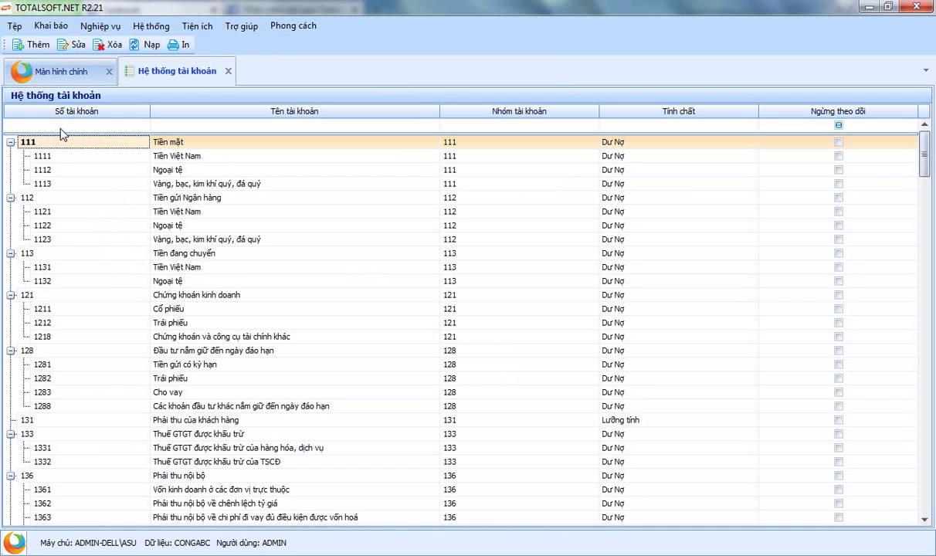
Filter the account list by account number 627 and review its sub-accounts from 6271 to 6278
left_click(127, 249)
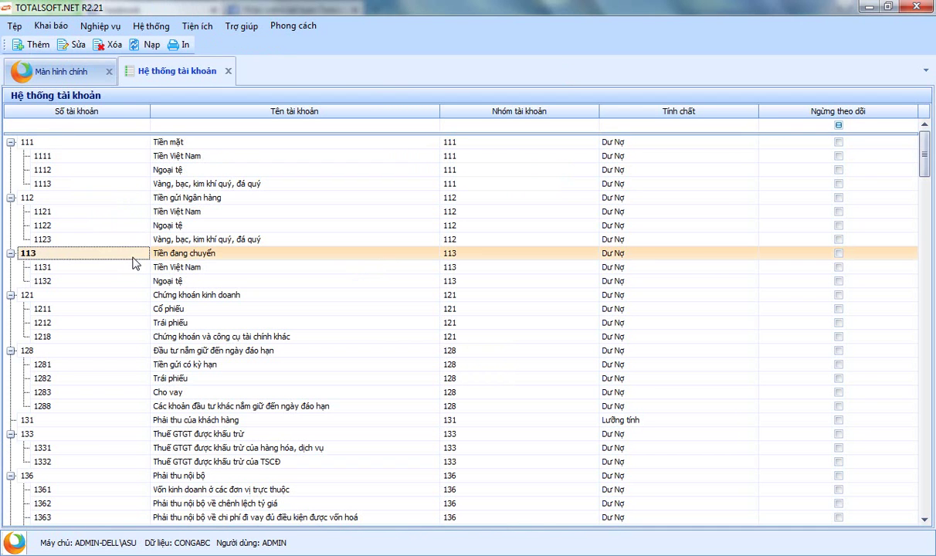
left_click(59, 125)
type("627")
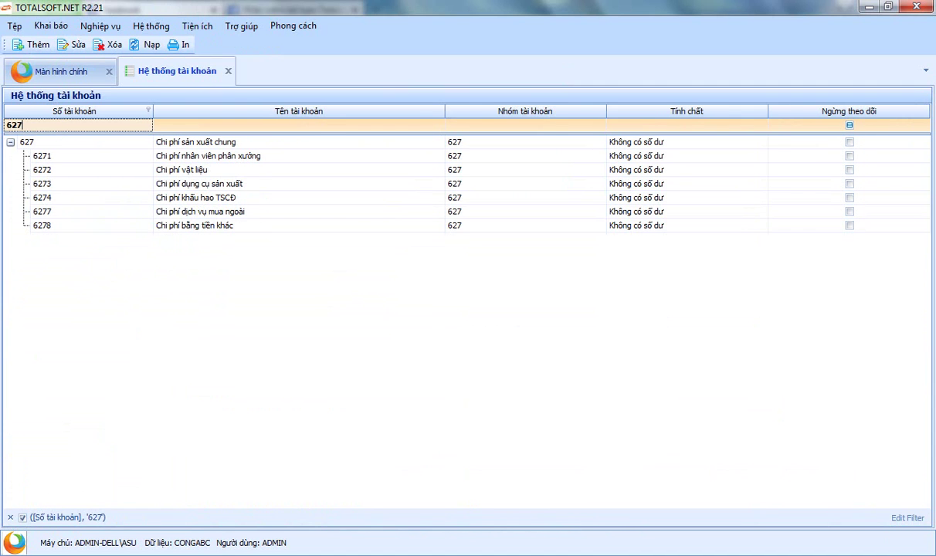
left_click(50, 157)
left_click(58, 226)
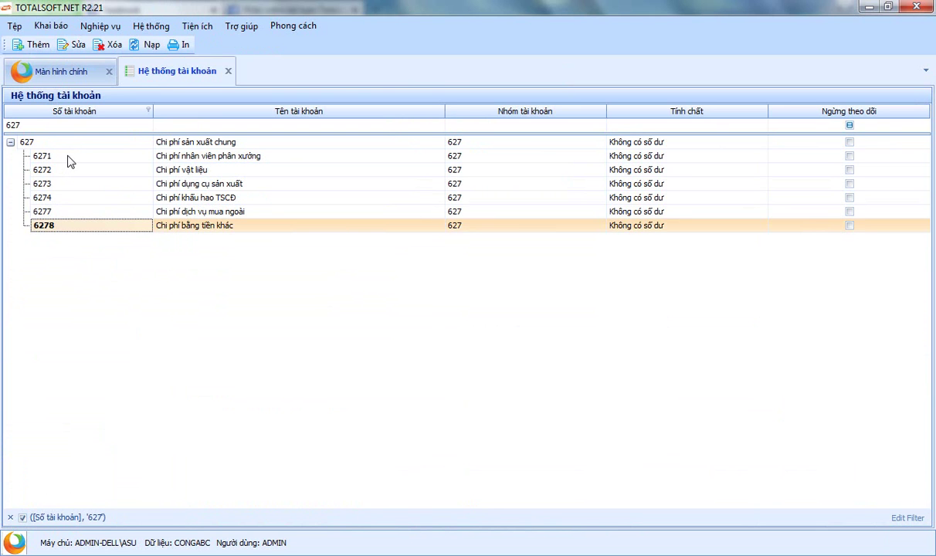
Change the account number filter to 154 and select account 154
left_click(43, 126)
key("BackSpace")
key("BackSpace")
key("BackSpace")
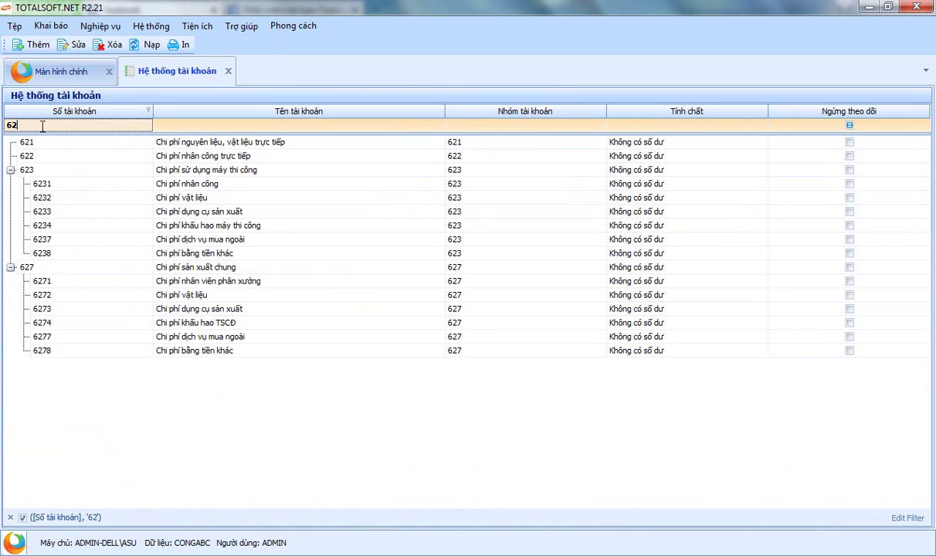
type("154")
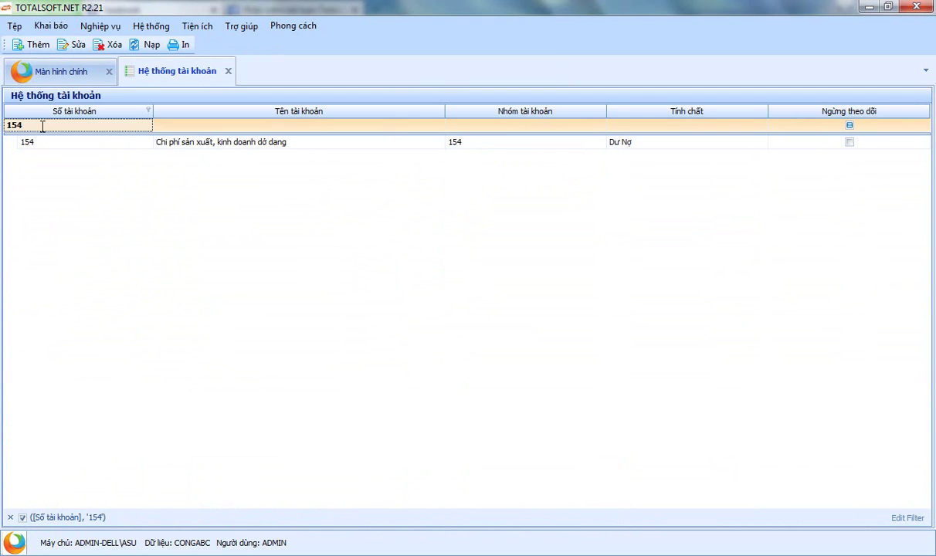
left_click(45, 142)
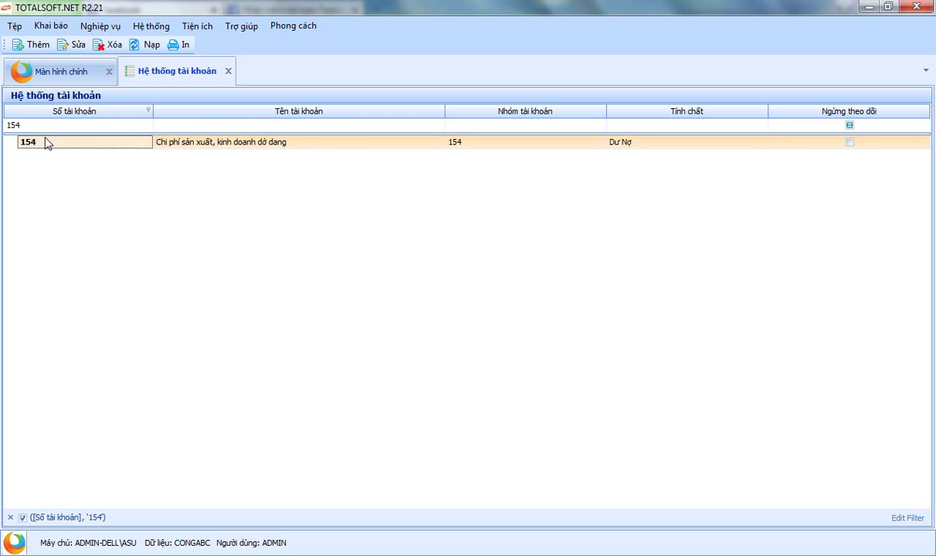
Add and save account 1541, "Chi phí sản xuất, kinh doanh dở dang xây dựng", under summary account 154, with detail tracking by Khoản mục chi phí
right_click(44, 143)
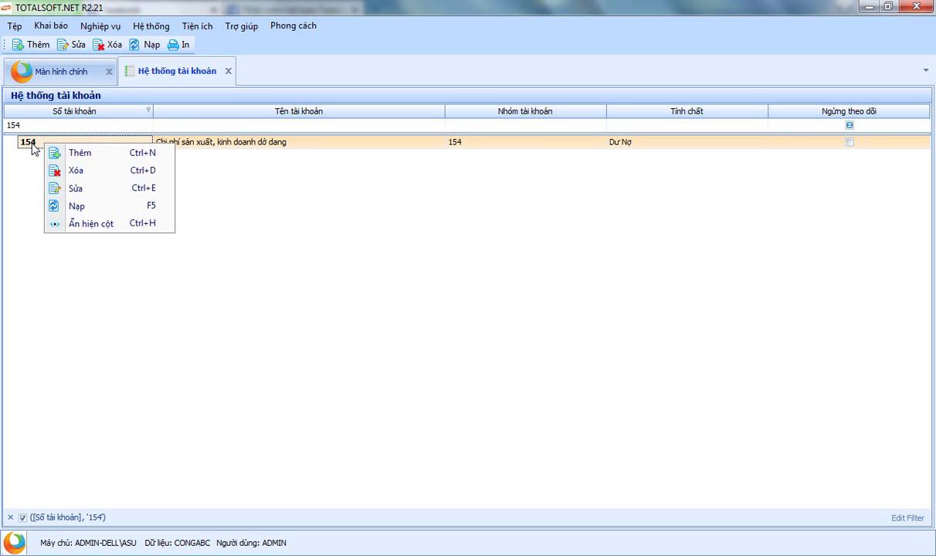
left_click(85, 153)
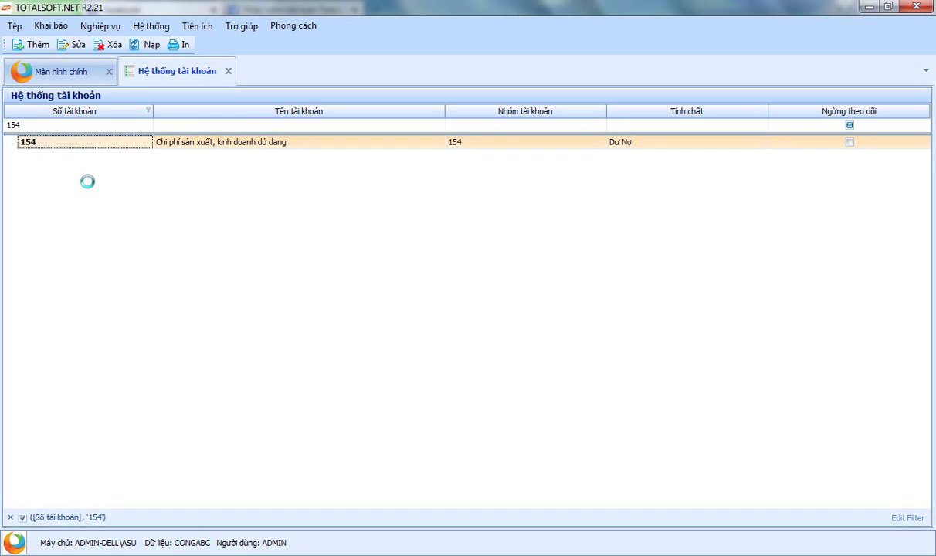
left_click(382, 220)
type("1541")
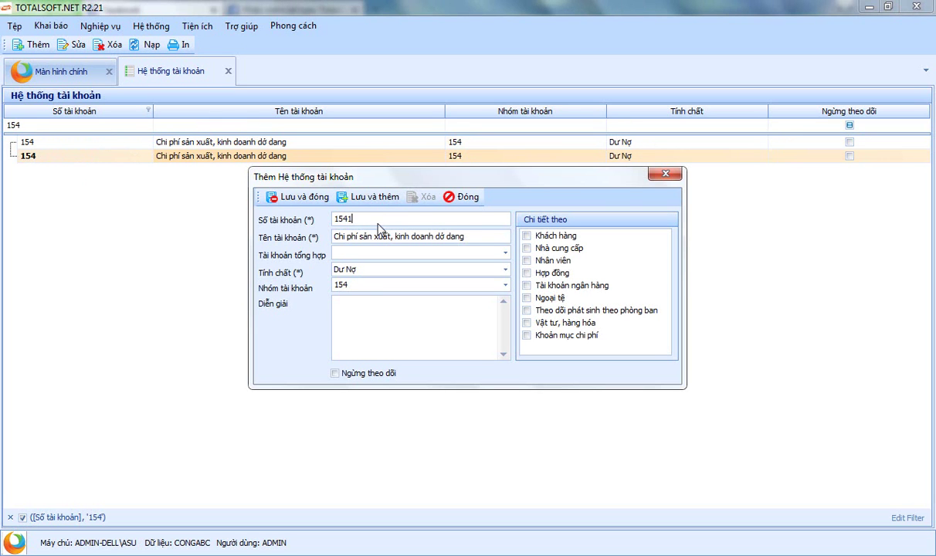
left_click(471, 236)
type("xây dựng")
type("154")
key("Tab")
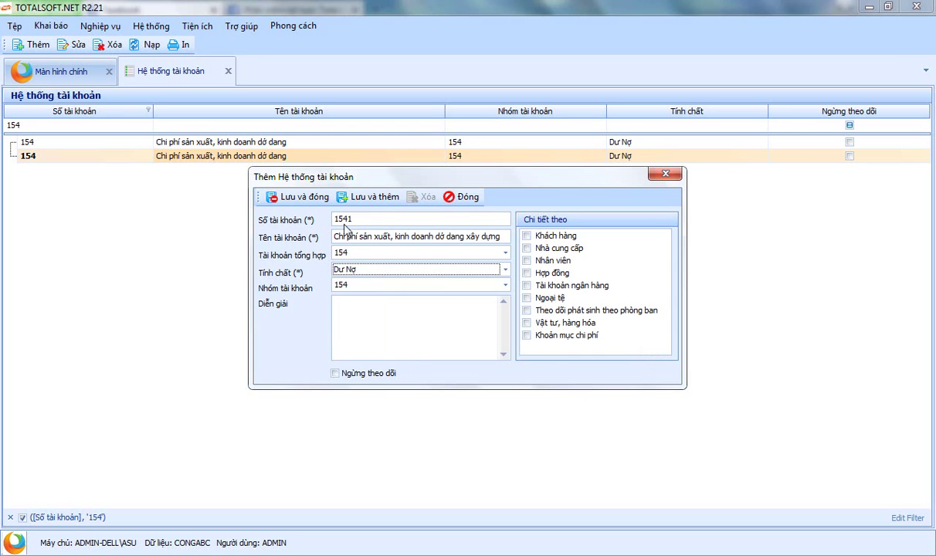
left_click(526, 335)
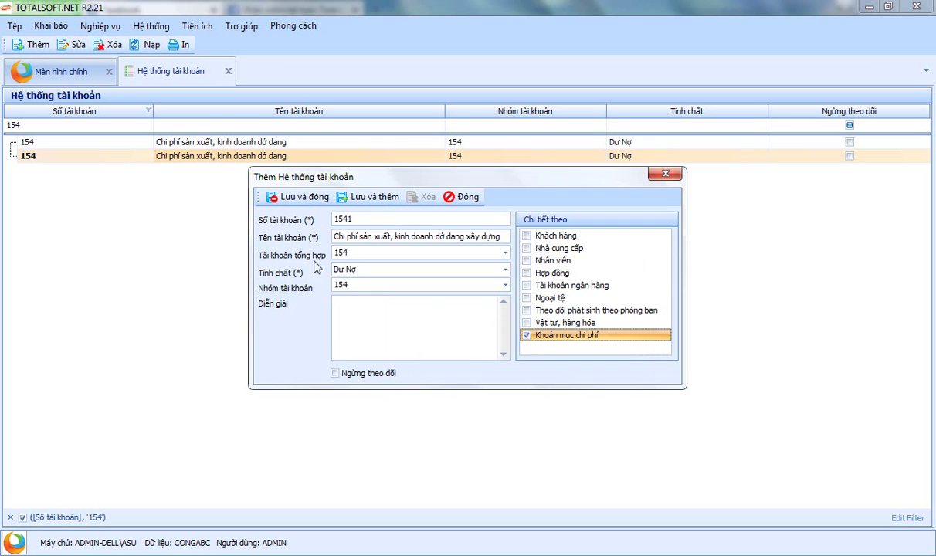
left_click(314, 199)
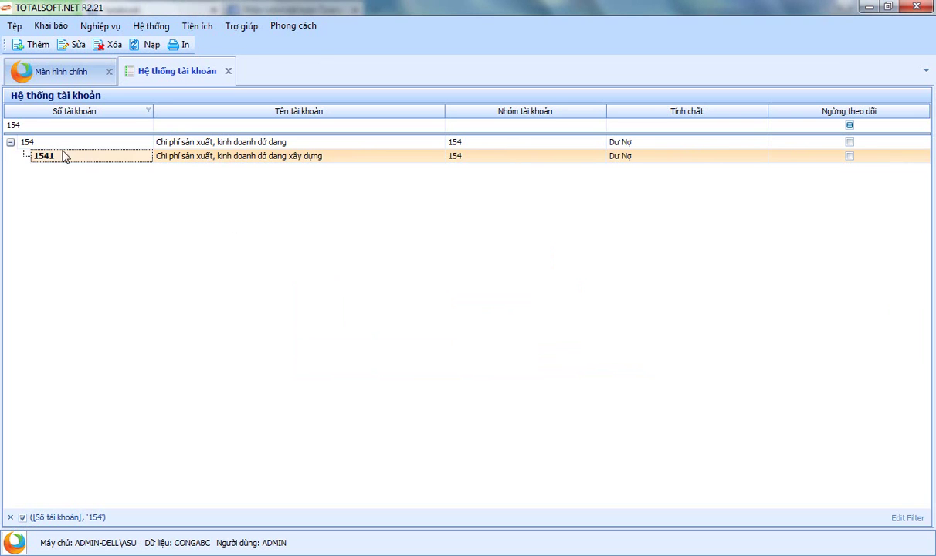
Add account 1542 from account 1541, name it "Chi phí sản xuất, kinh doanh dở dang sản xuất", and save it
right_click(48, 154)
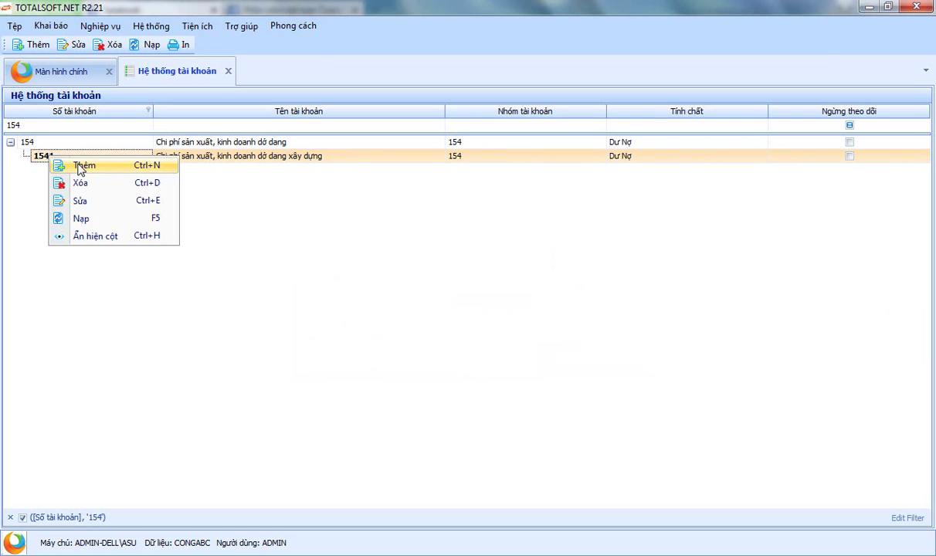
left_click(79, 166)
left_click(380, 220)
key("BackSpace")
type("2")
key("Tab")
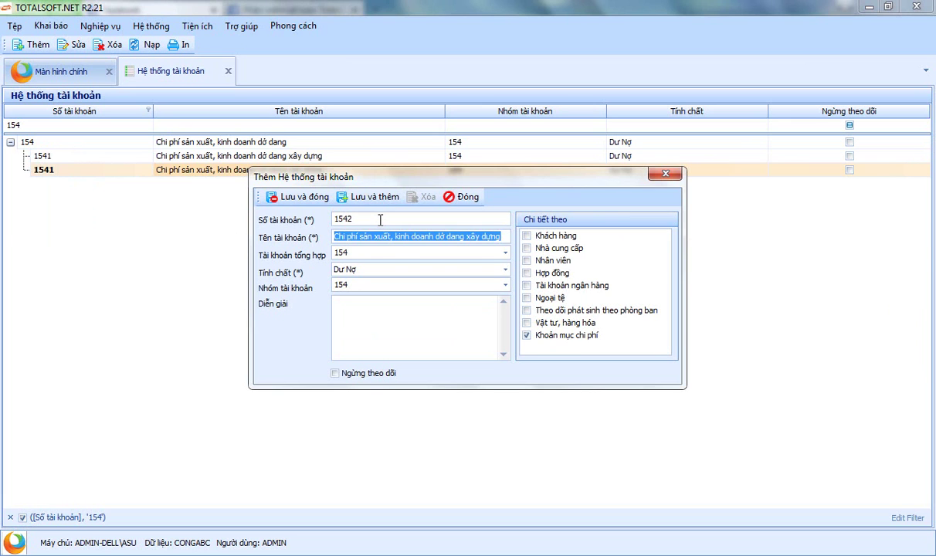
key("End")
key("BackSpace")
key("BackSpace")
key("BackSpace")
key("BackSpace")
key("BackSpace")
key("BackSpace")
key("BackSpace")
key("BackSpace")
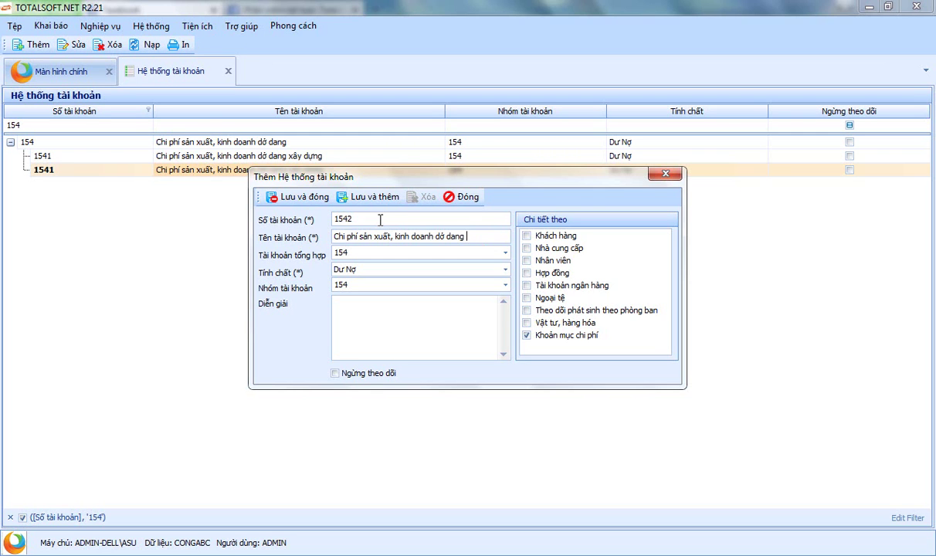
type("sản xuất")
left_click(303, 199)
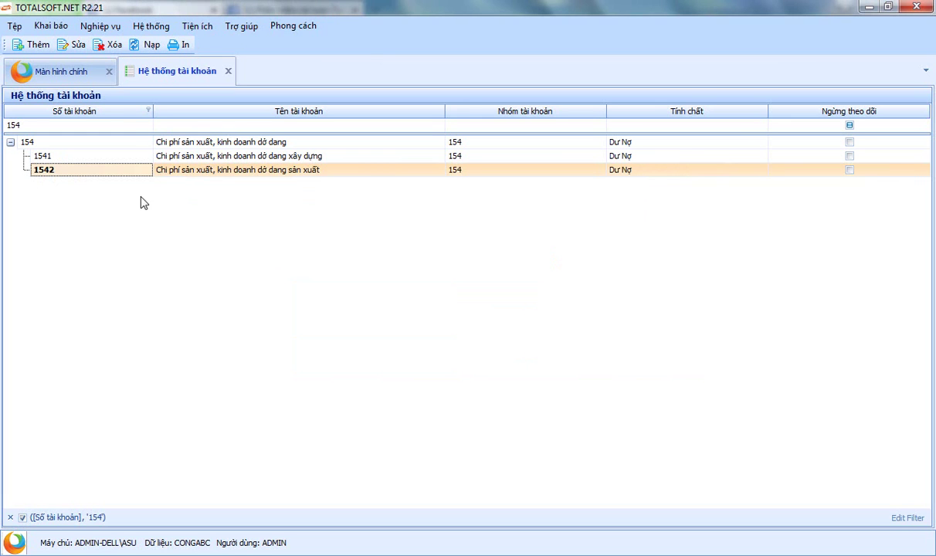
Close the account list, then check the cost transfer entries to account 154 in Tài khoản kết chuyển and close that list
left_click(229, 71)
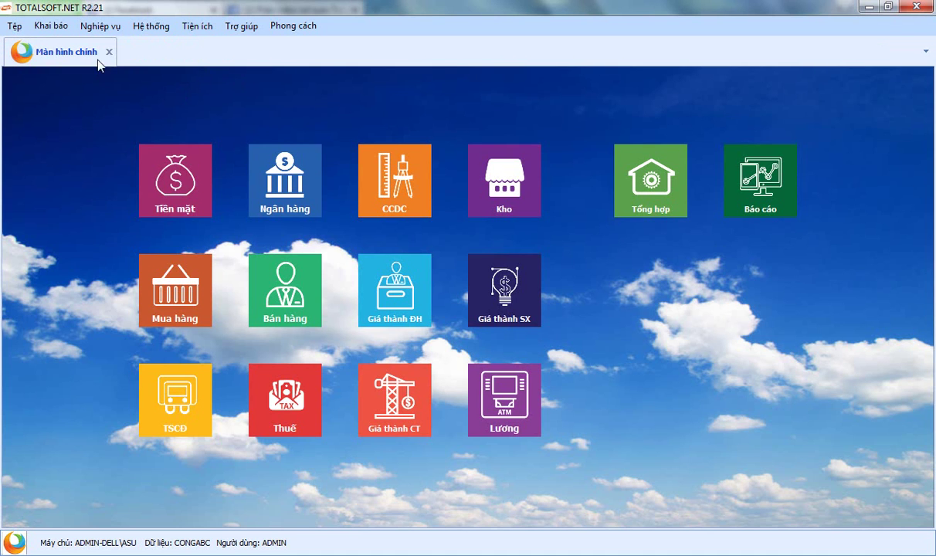
left_click(66, 29)
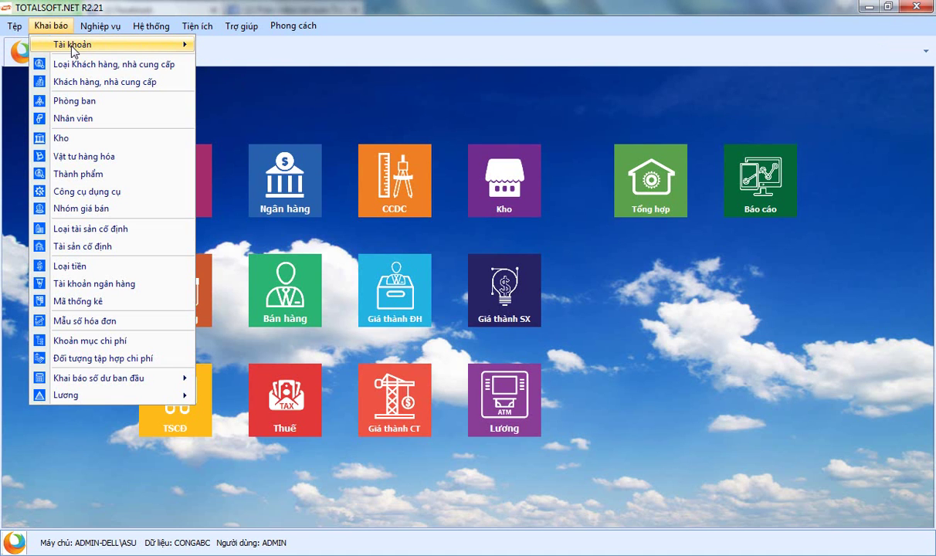
mouse_move(72, 46)
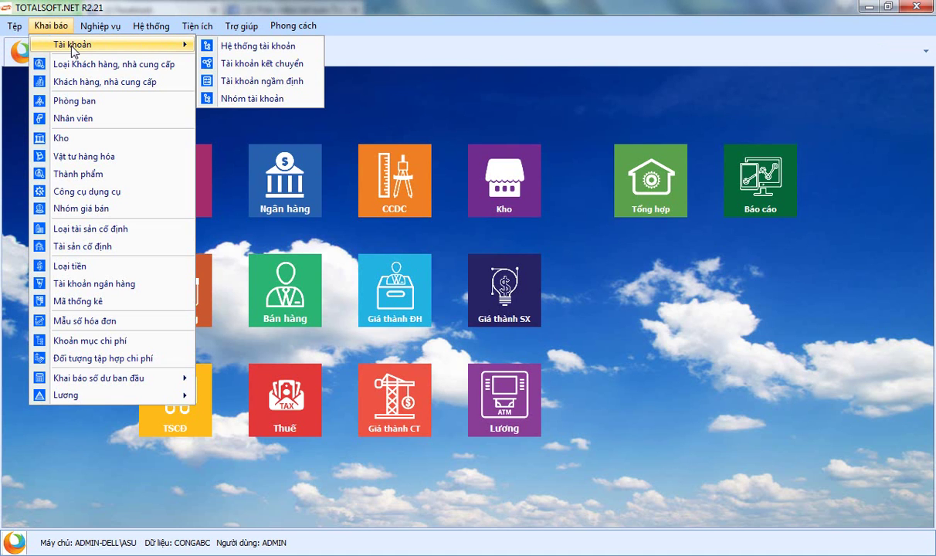
left_click(252, 65)
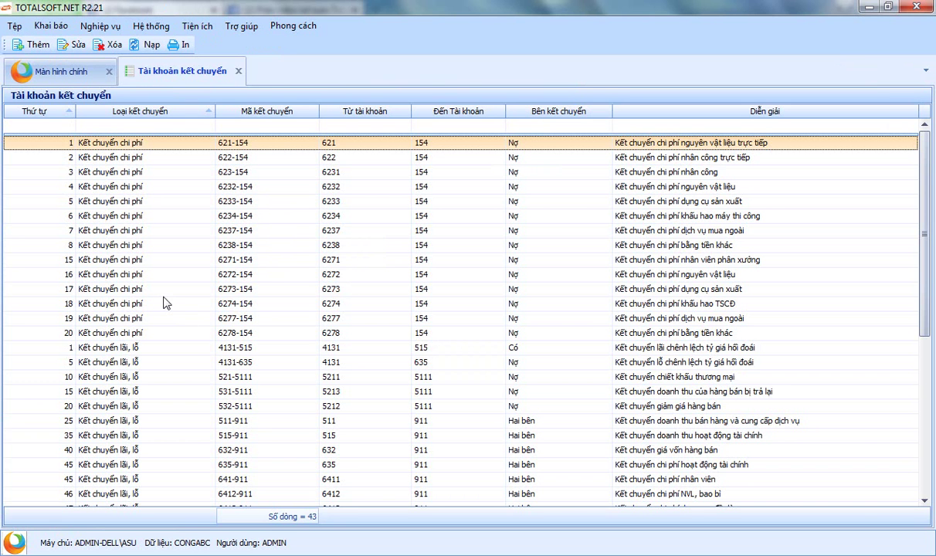
left_click(241, 334)
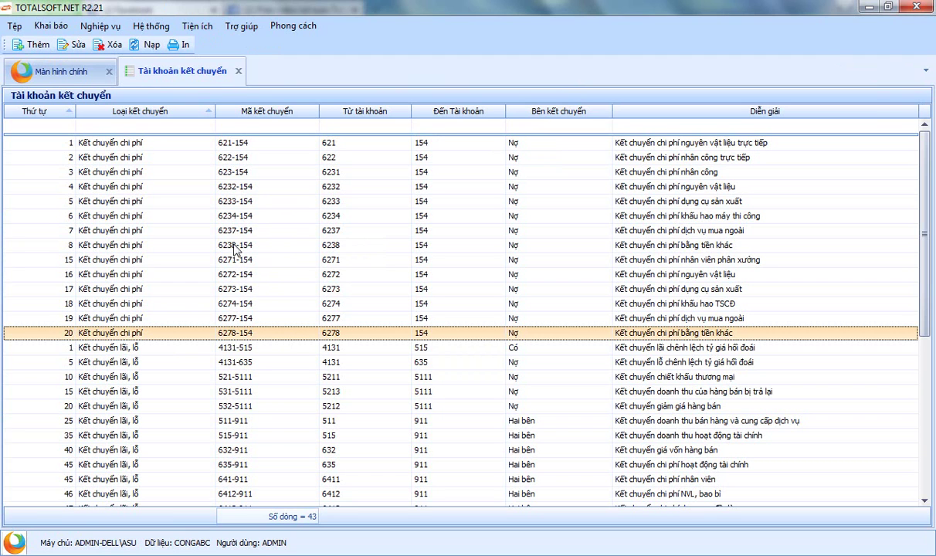
left_click(239, 71)
Open the Phiếu chi list in the Tiền mặt module and create a new payment voucher
left_click(180, 186)
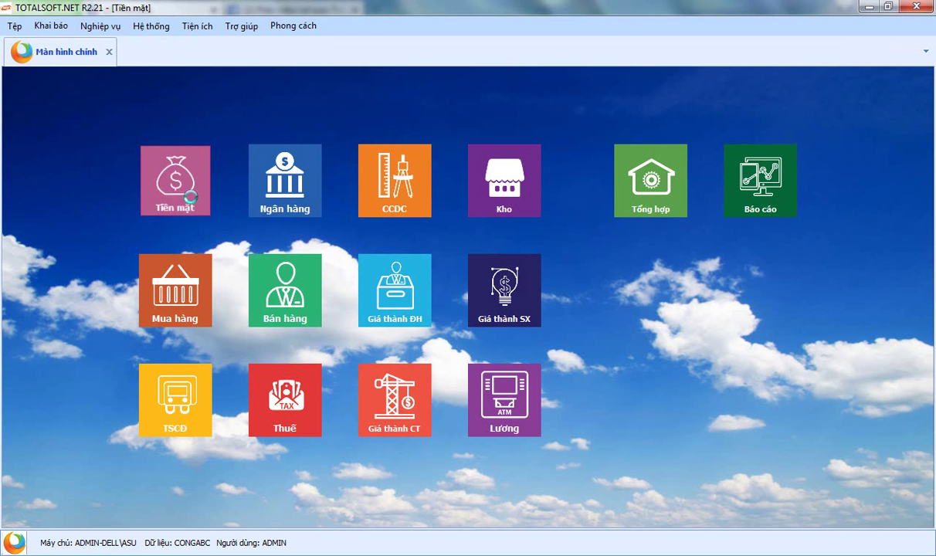
left_click(414, 275)
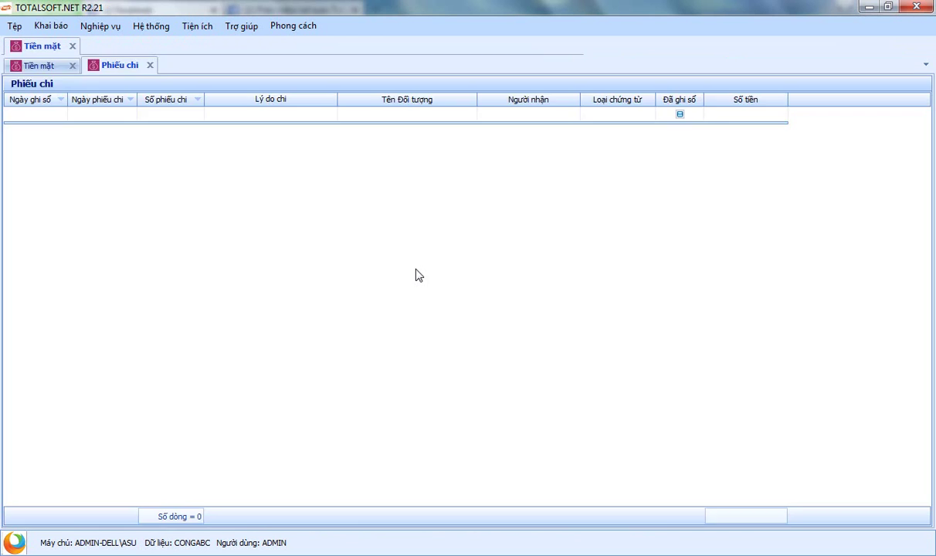
right_click(236, 147)
left_click(285, 167)
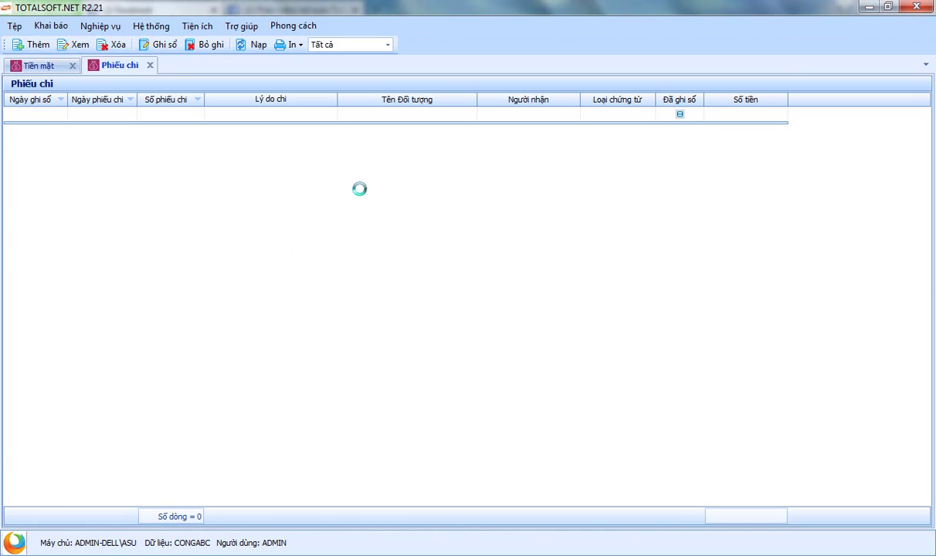
Set the voucher's Đối tượng to Công ty ABC and its Lý do chi to "Thanh toán tiền"
left_click(292, 155)
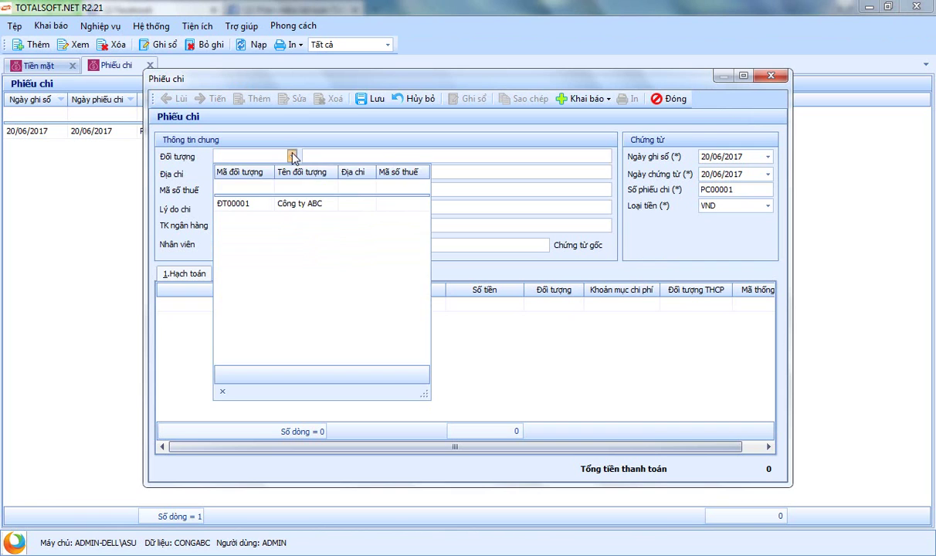
left_click(284, 204)
left_click(243, 207)
type("Thanh toán tiền")
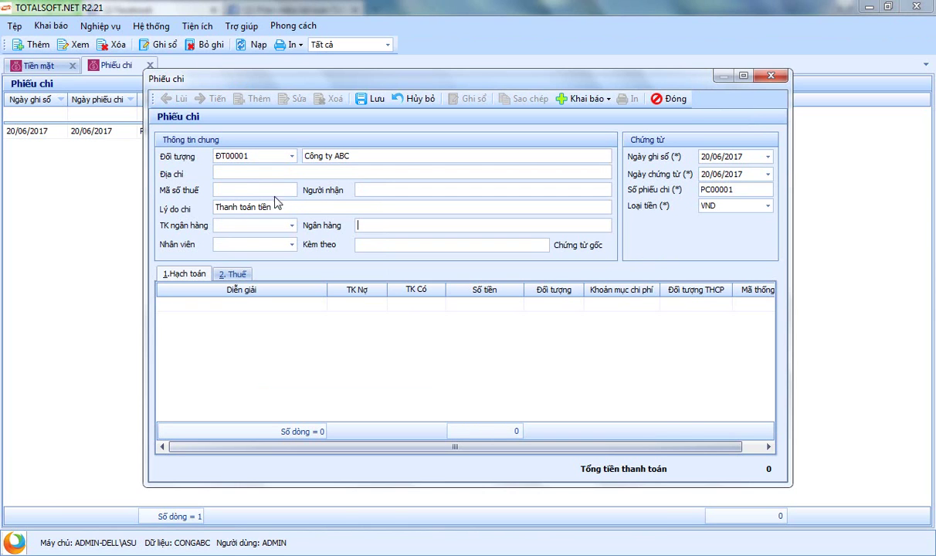
key("Tab")
key("Tab")
key("Tab")
key("Tab")
Add a Hạch toán line with debit account 6278, amount 10.000.000 and cost item SXC
left_click(237, 309)
key("Tab")
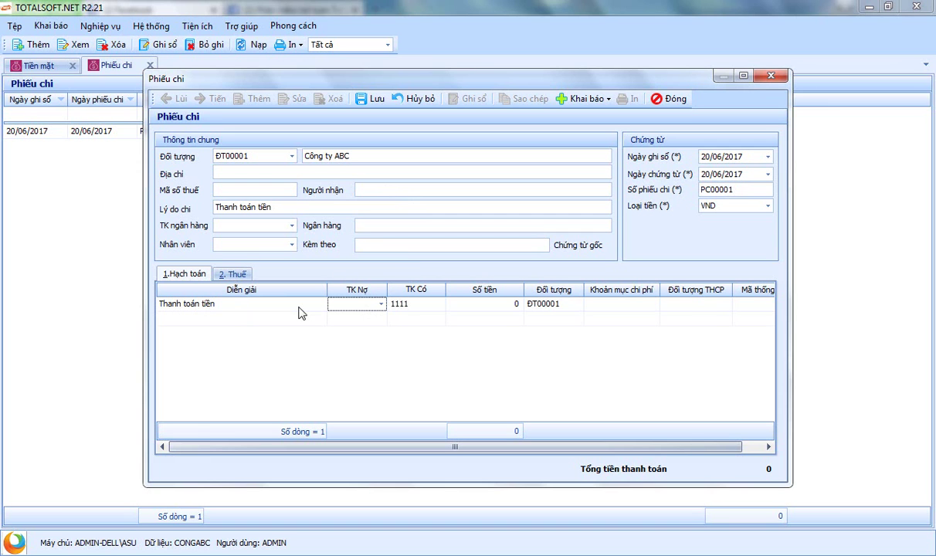
type("6278")
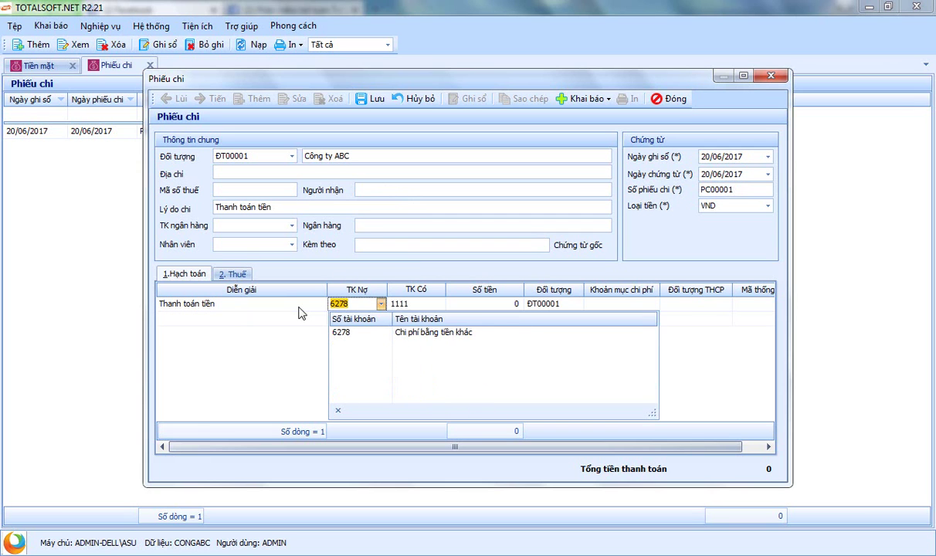
key("Return")
key("Tab")
key("Tab")
type("10.000.000")
key("Tab")
key("Tab")
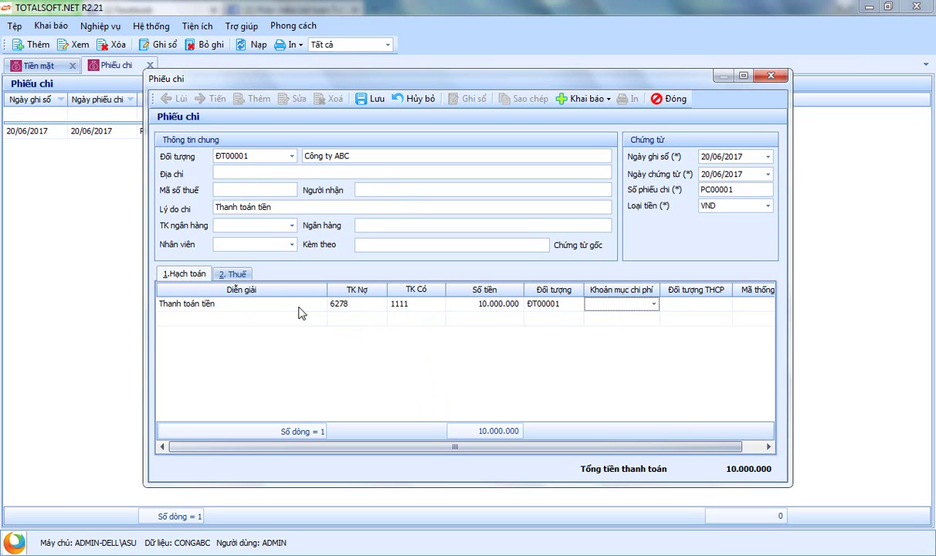
left_click(654, 303)
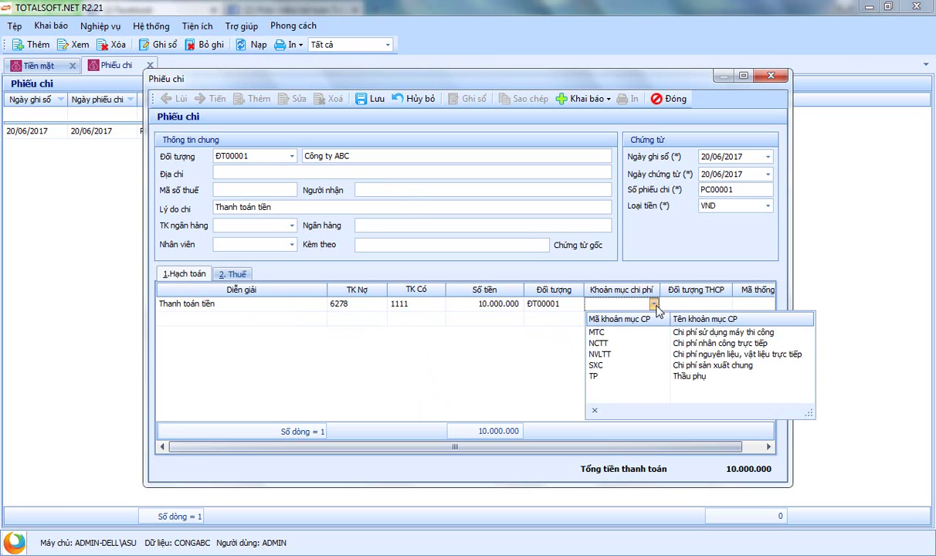
left_click(602, 365)
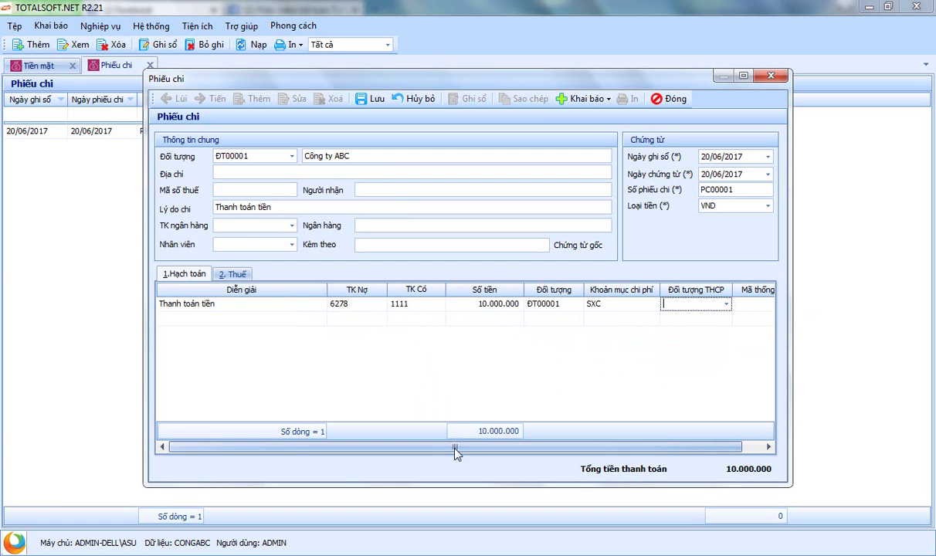
Save the payment voucher, accepting the negative cash balance, and close the voucher, the Phiếu chi list and the Tiền mặt module
left_click_drag(456, 447, 498, 454)
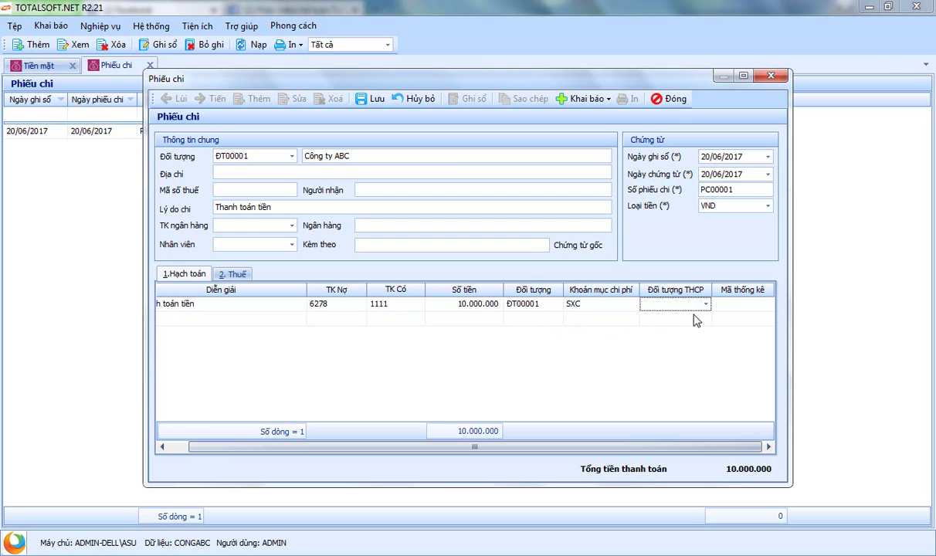
left_click(376, 100)
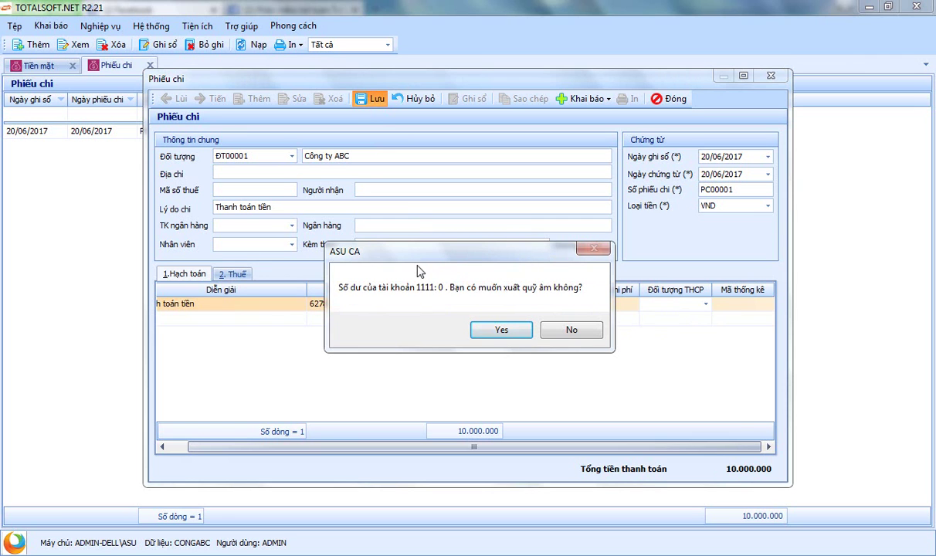
left_click(502, 330)
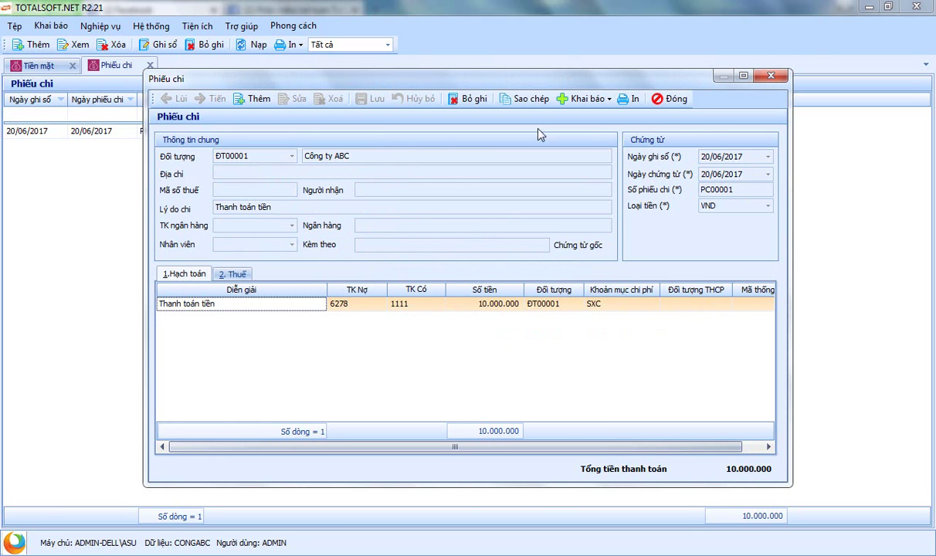
left_click(671, 100)
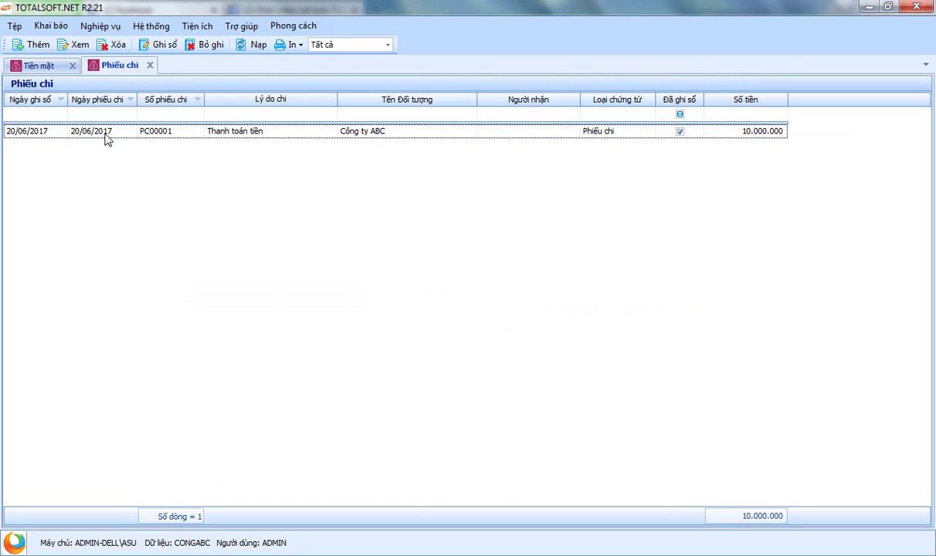
left_click(150, 65)
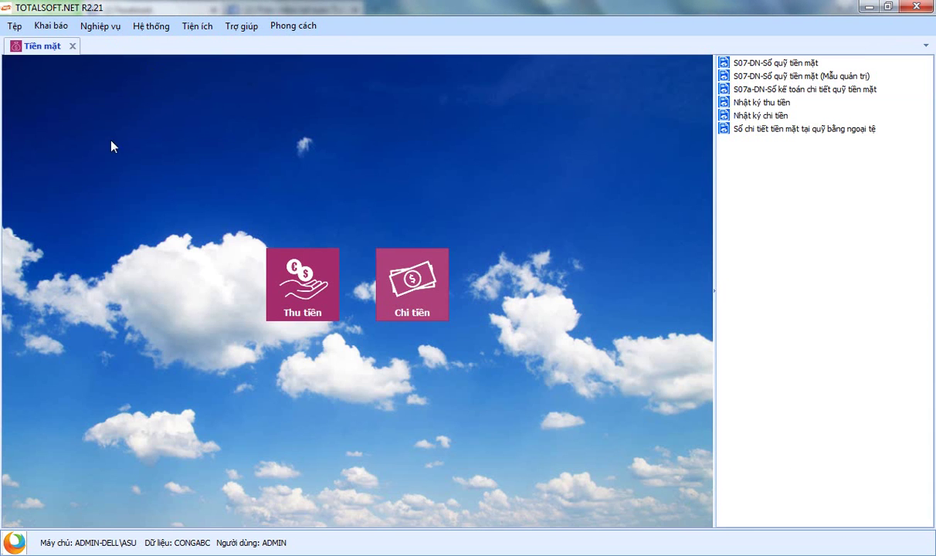
left_click(72, 45)
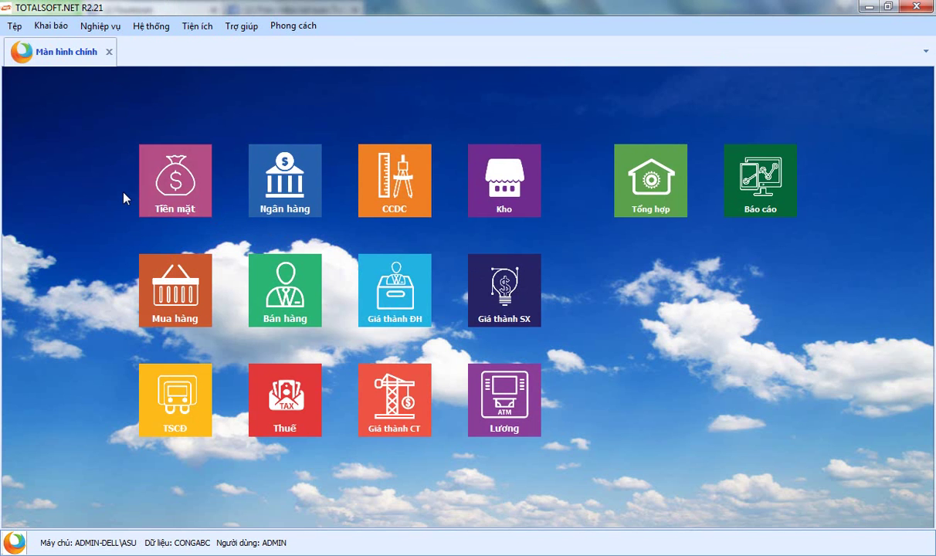
Check the F01-DN-Bảng cân đối tài khoản report for Năm nay with Hiển thị số dư 2 bên, then close Báo cáo
left_click(725, 179)
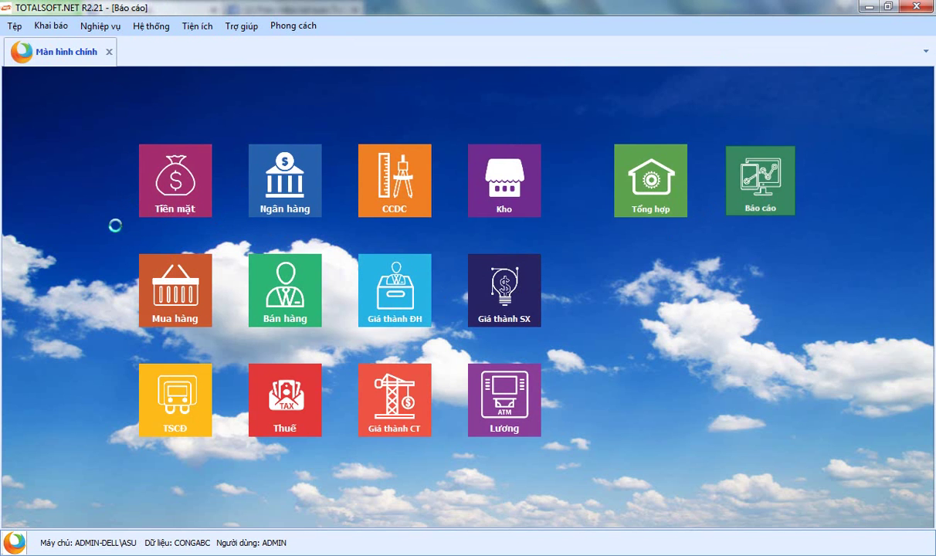
double_click(80, 189)
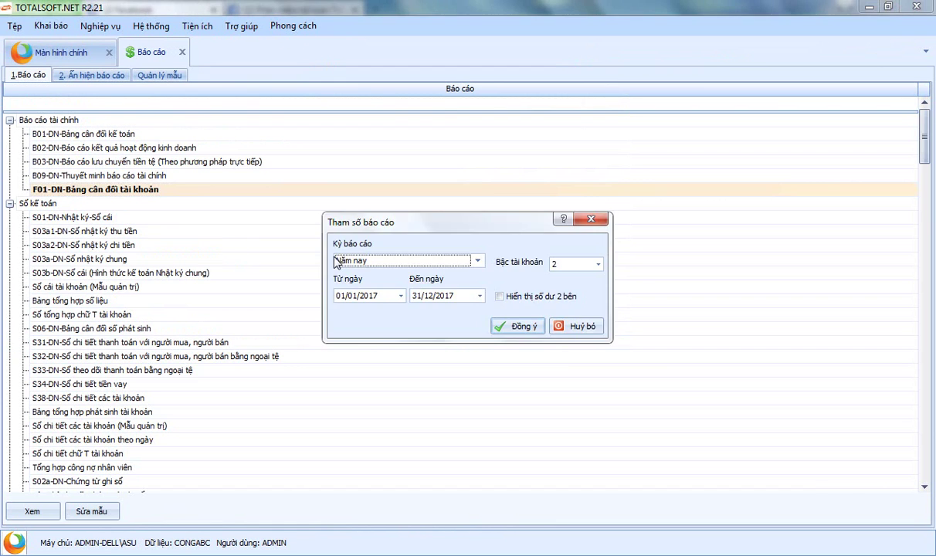
left_click(500, 295)
left_click(520, 327)
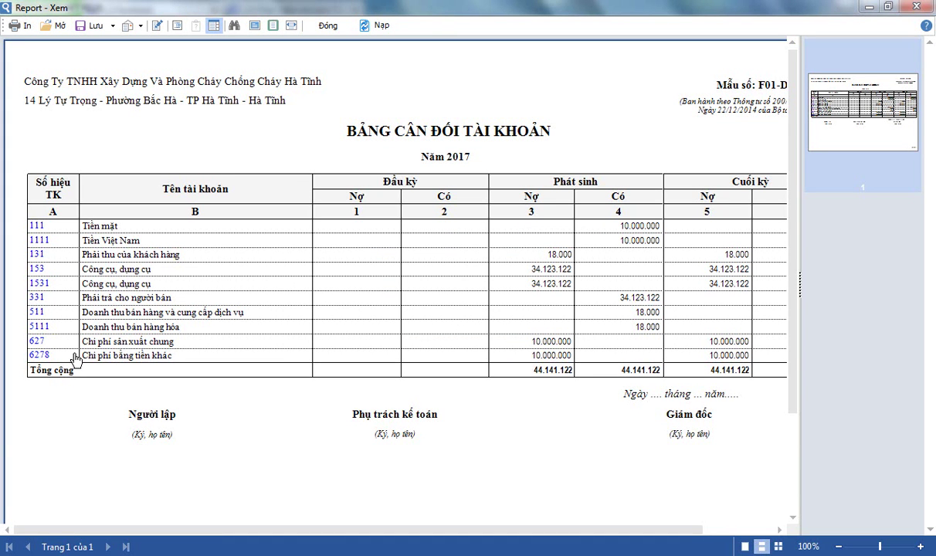
left_click(329, 29)
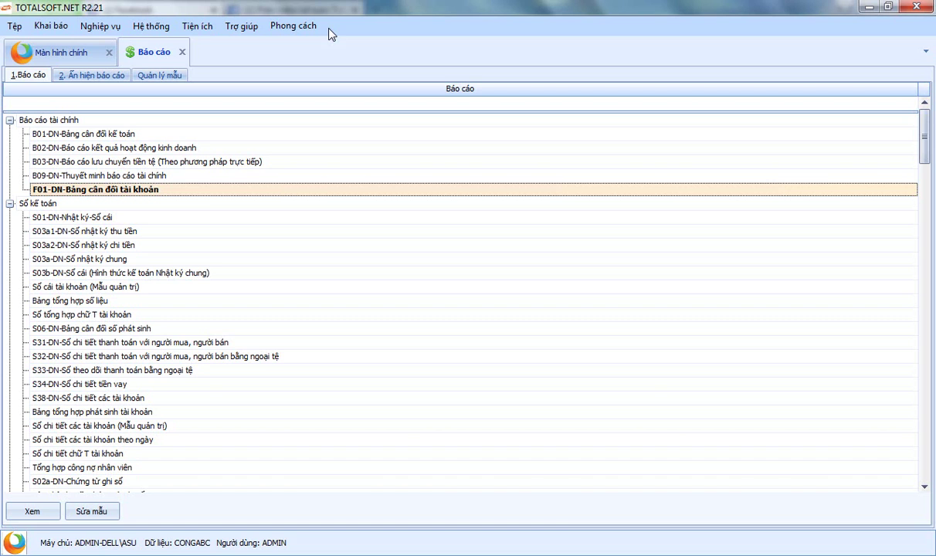
left_click(182, 52)
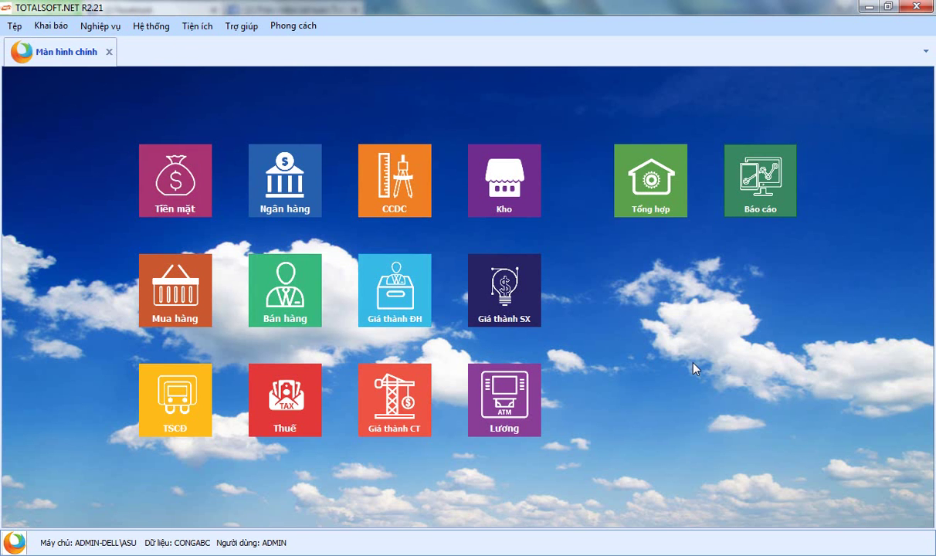
Open Bảng hệ số kết chuyển chi phí under Giá thành công trình, vụ việc
left_click(101, 25)
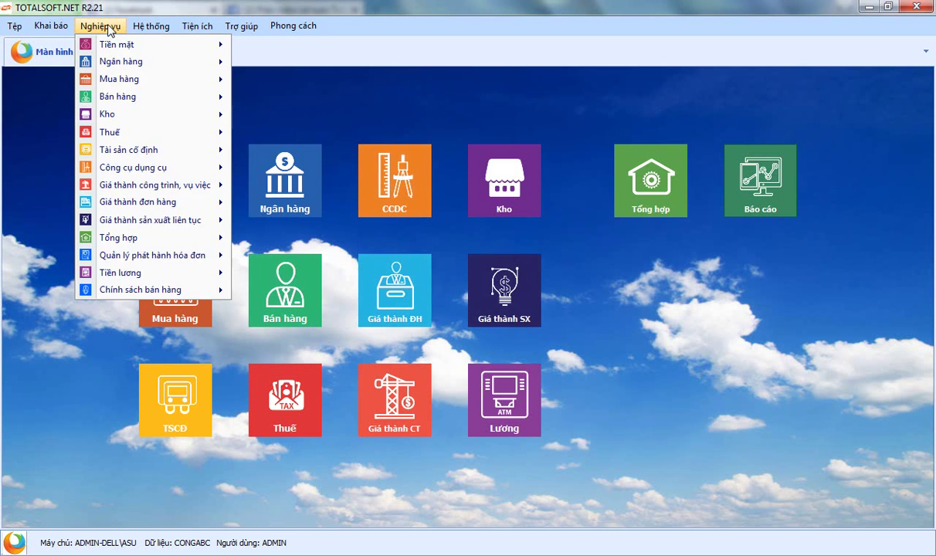
mouse_move(157, 191)
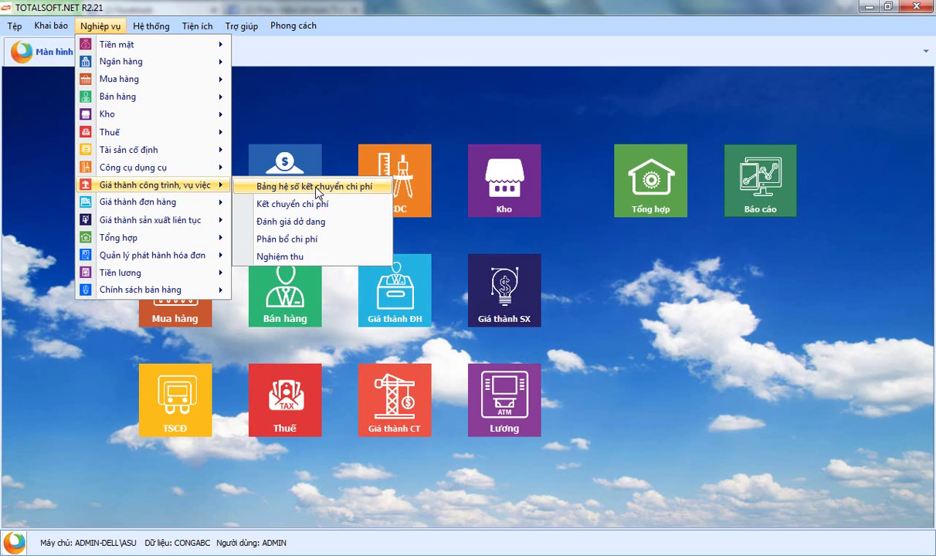
left_click(316, 186)
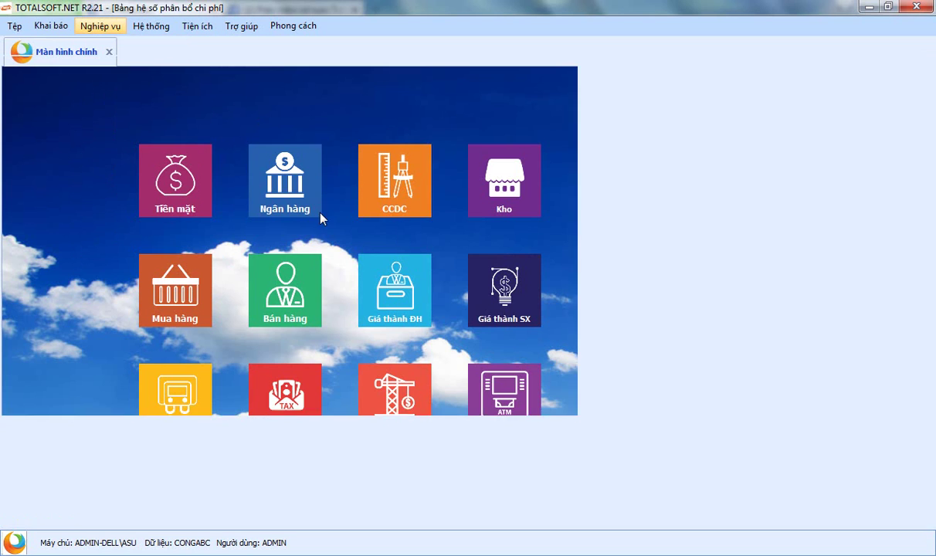
right_click(242, 177)
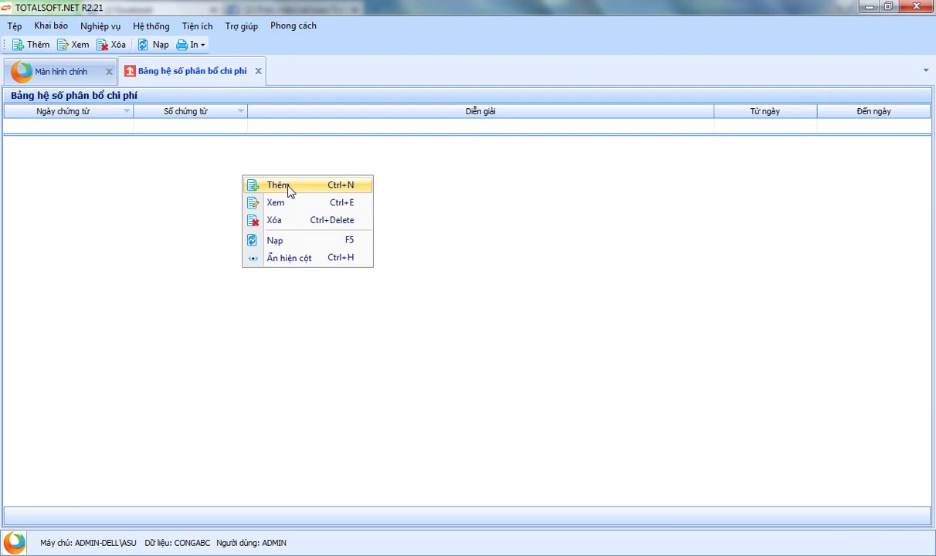
left_click(100, 26)
mouse_move(151, 192)
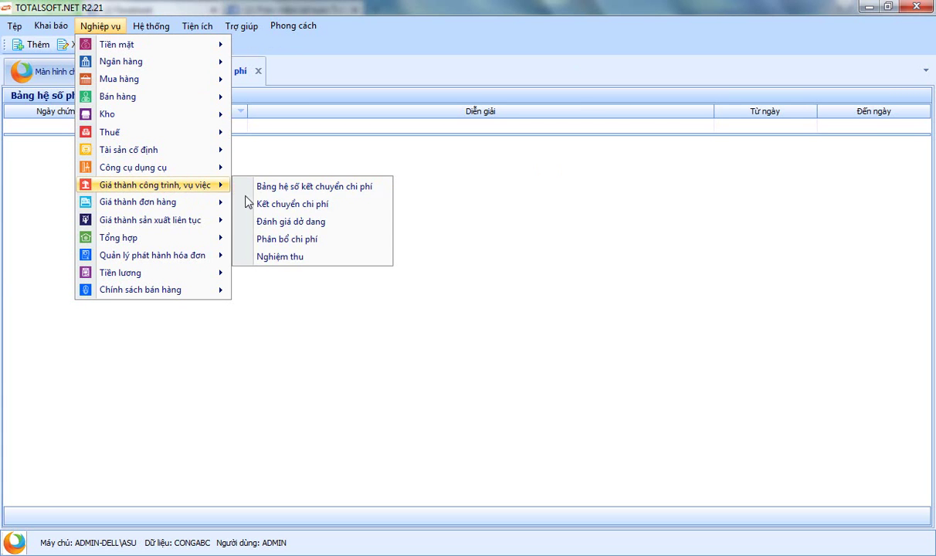
mouse_move(158, 219)
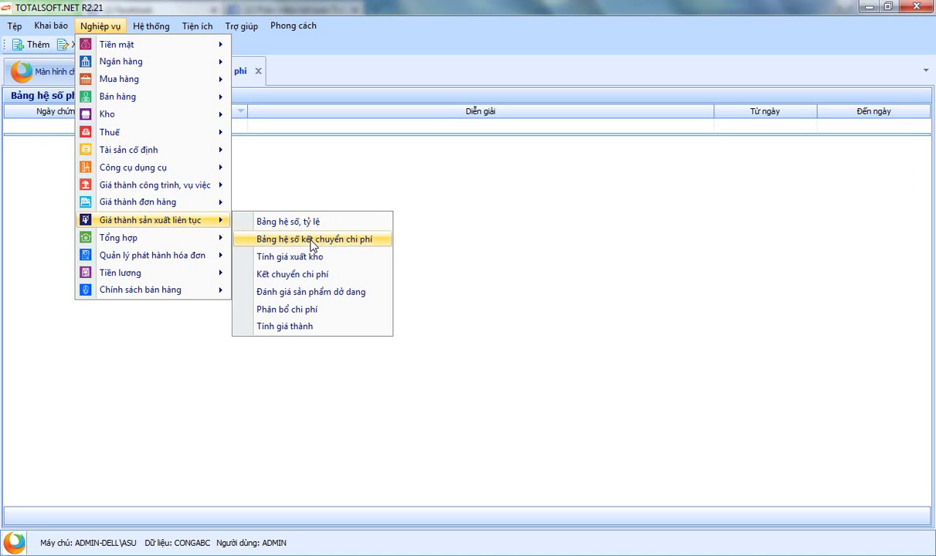
left_click(315, 71)
Create a new cost allocation coefficient table and set its Diễn giải to "Phân bổ chi phí chung 6278"
right_click(194, 160)
left_click(236, 173)
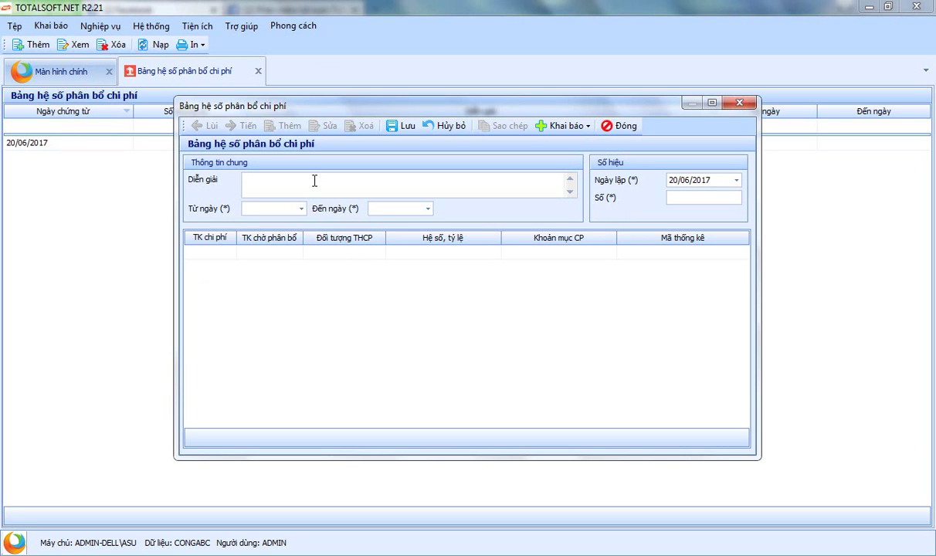
type("K")
key("BackSpace")
type("Hệ S")
key("BackSpace")
key("BackSpace")
key("BackSpace")
key("BackSpace")
type("Phân bổ chi phí chung 6278")
Set the allocation table's Ngày lập to 01/01/2017 and its Số to 01
key("Tab")
key("Tab")
key("Tab")
type("01/01/2017")
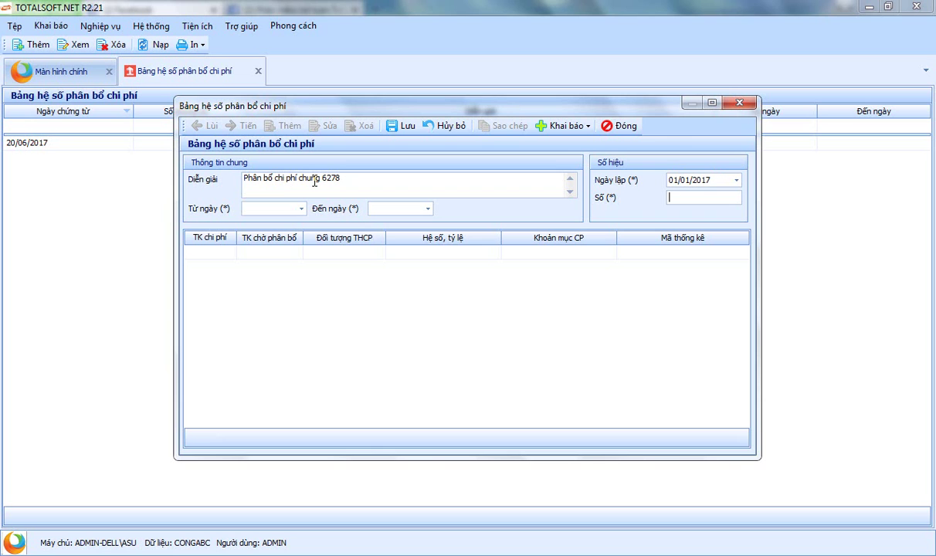
key("Tab")
type("01")
key("Tab")
Set the allocation period from 01/06/2017 to 30/06/2017
left_click(287, 208)
type("01/06/2017")
key("Tab")
type("31")
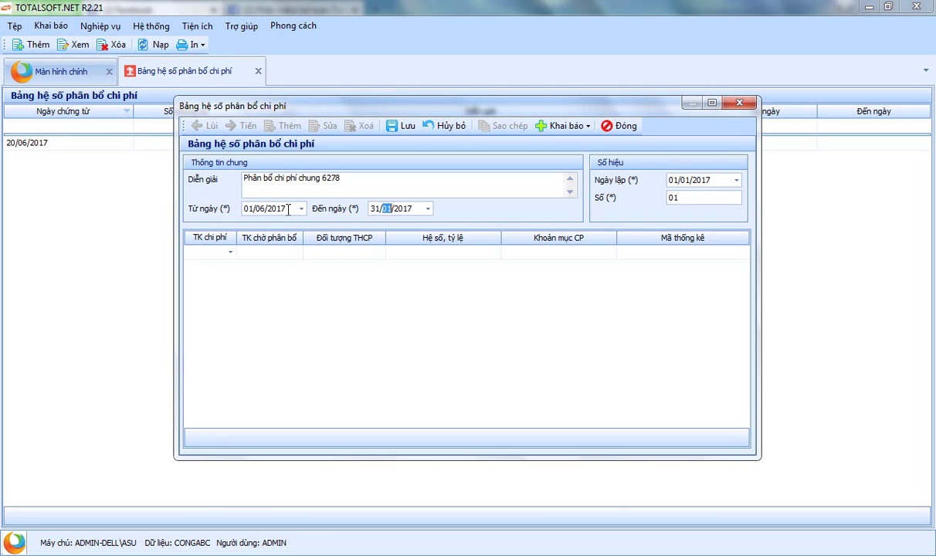
type("06")
type("2017")
Add a first allocation line with TK chi phí 627 and TK chờ phân bổ 1541
left_click(229, 253)
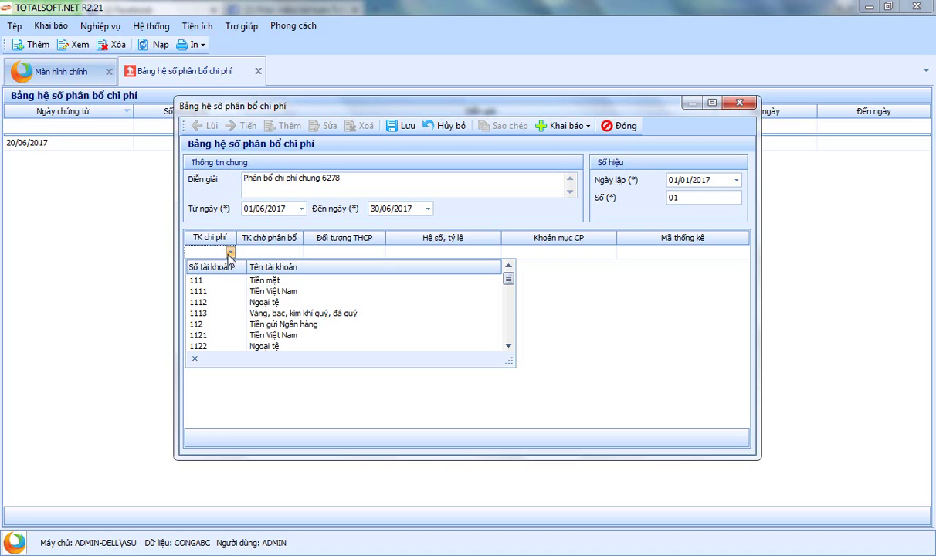
type("6")
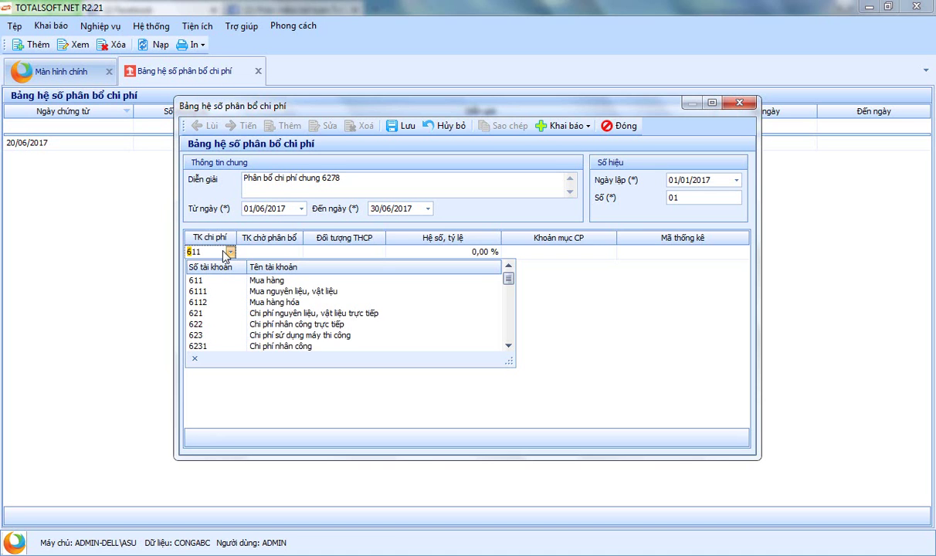
type("27")
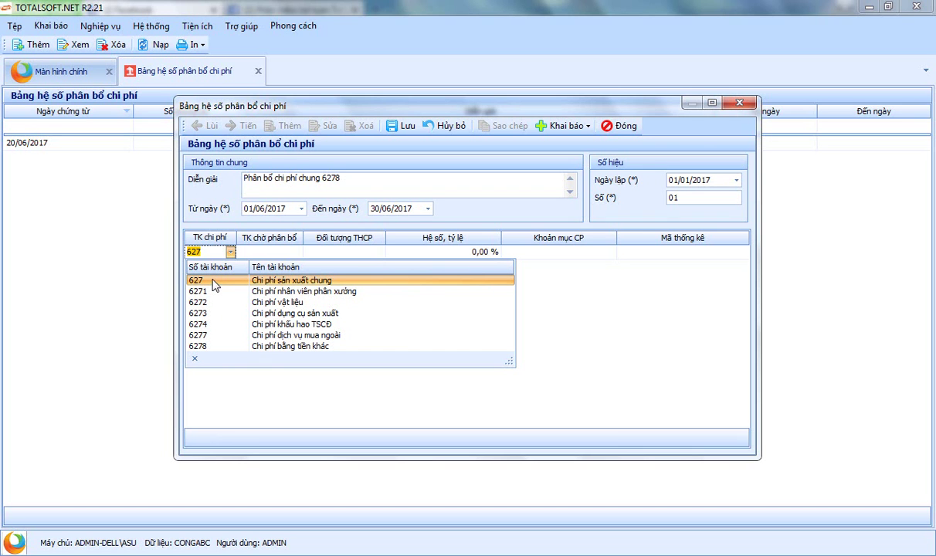
left_click(230, 254)
key("Tab")
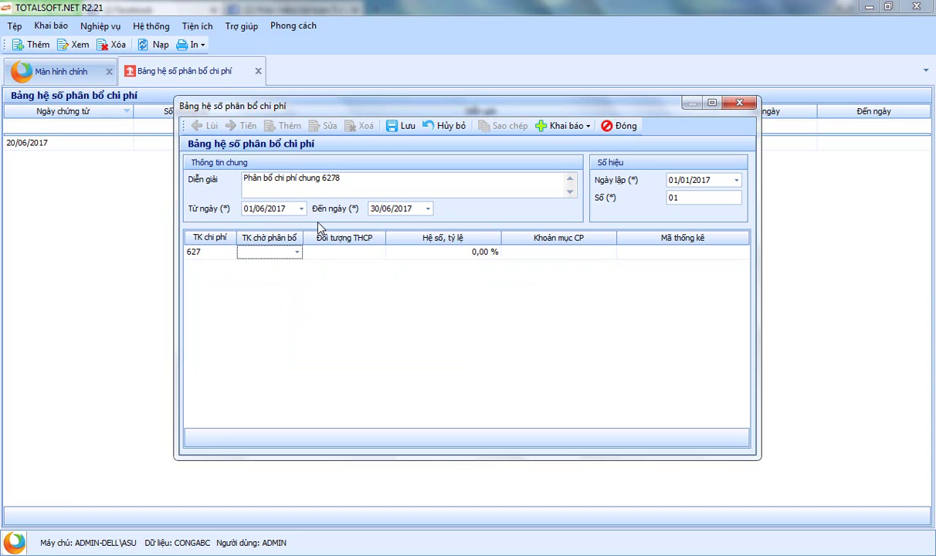
type("1541")
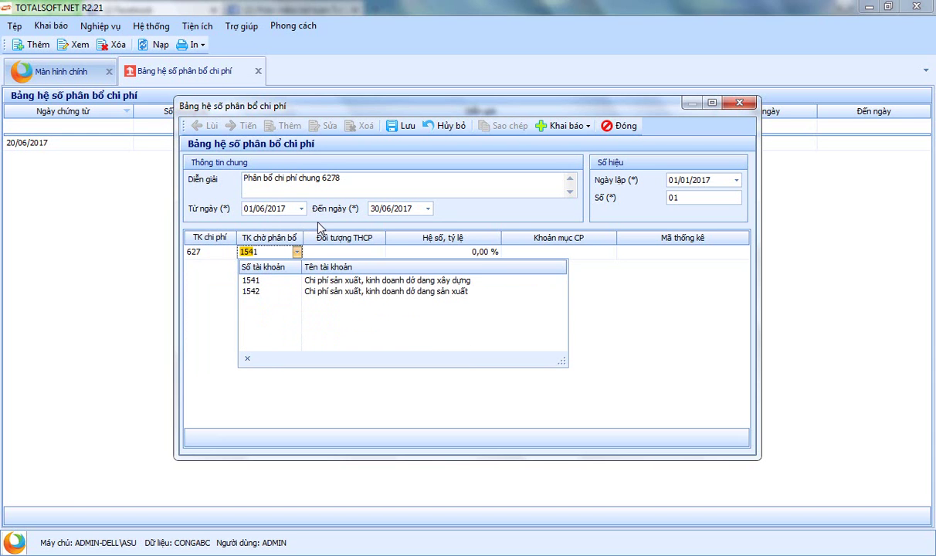
key("Return")
key("Tab")
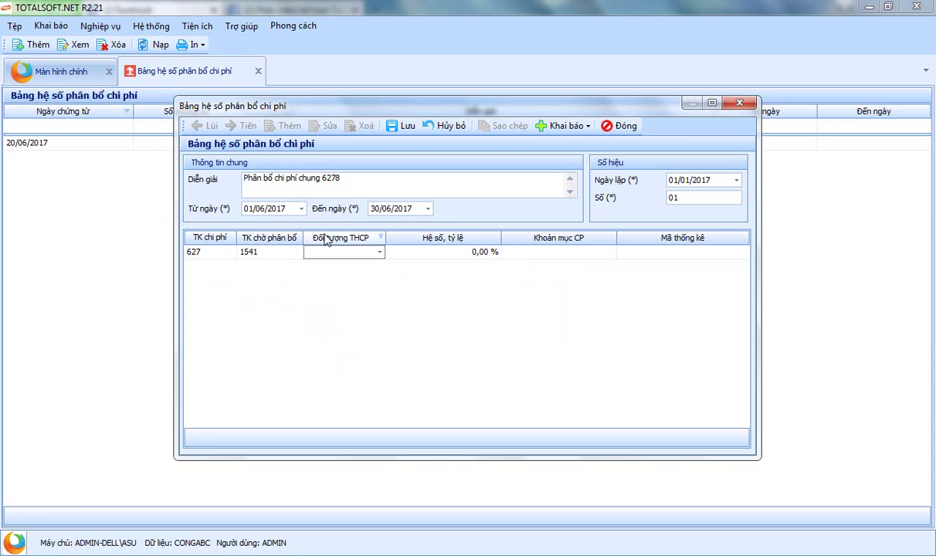
left_click(266, 253)
key("Return")
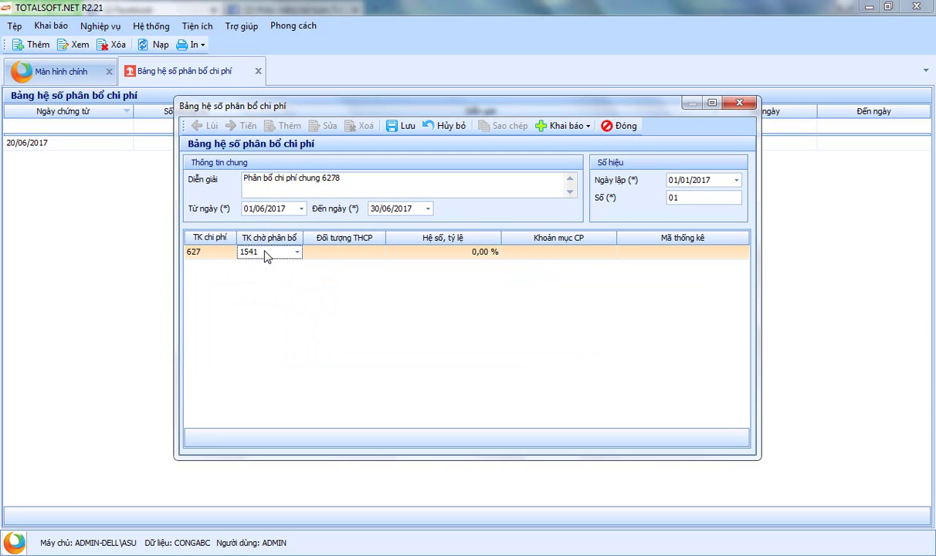
Set the 1541 line's Hệ số, tỷ lệ to 17% and its Khoản mục CP to SXC
key("Tab")
key("Tab")
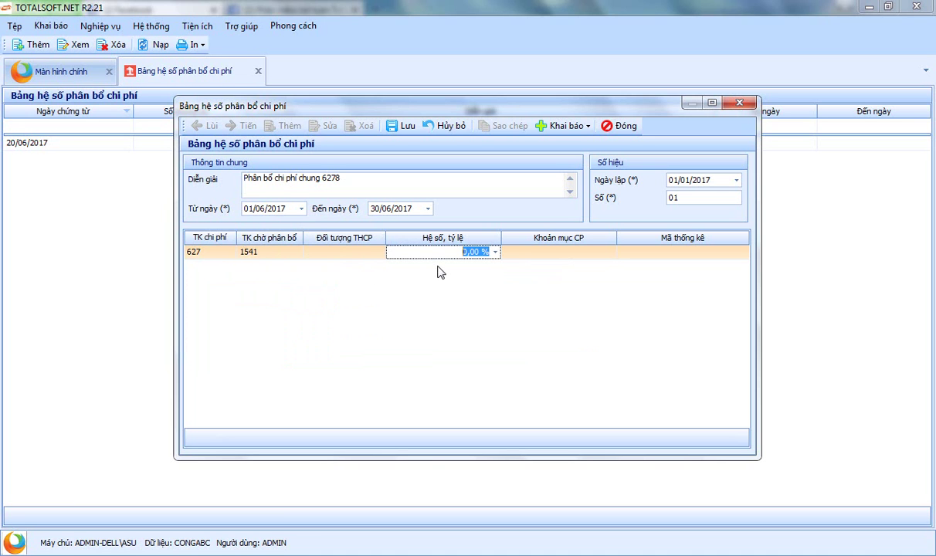
type("17")
key("Tab")
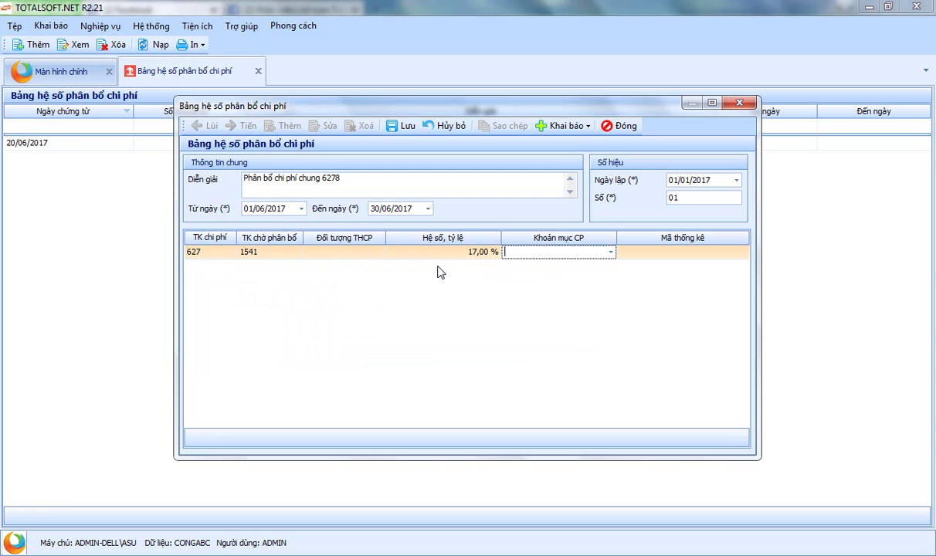
type("c")
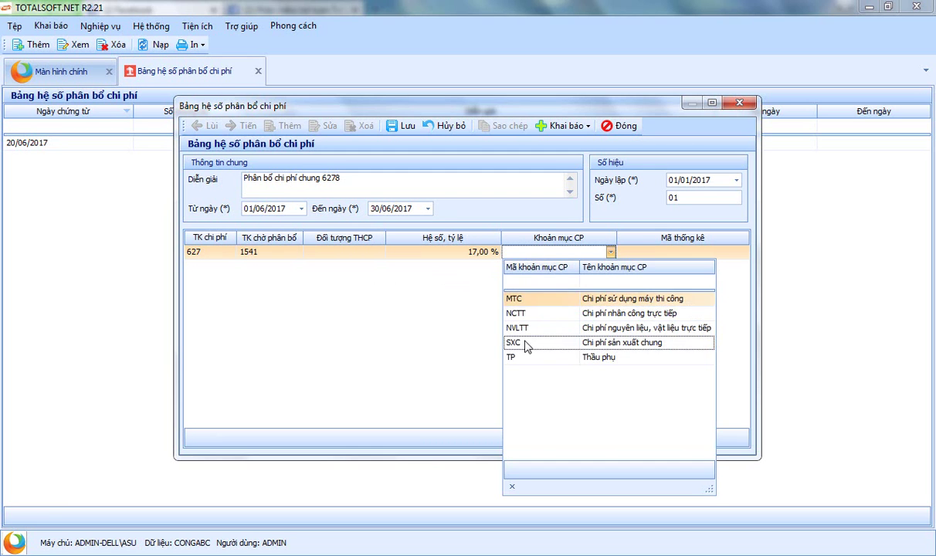
left_click(528, 342)
key("Tab")
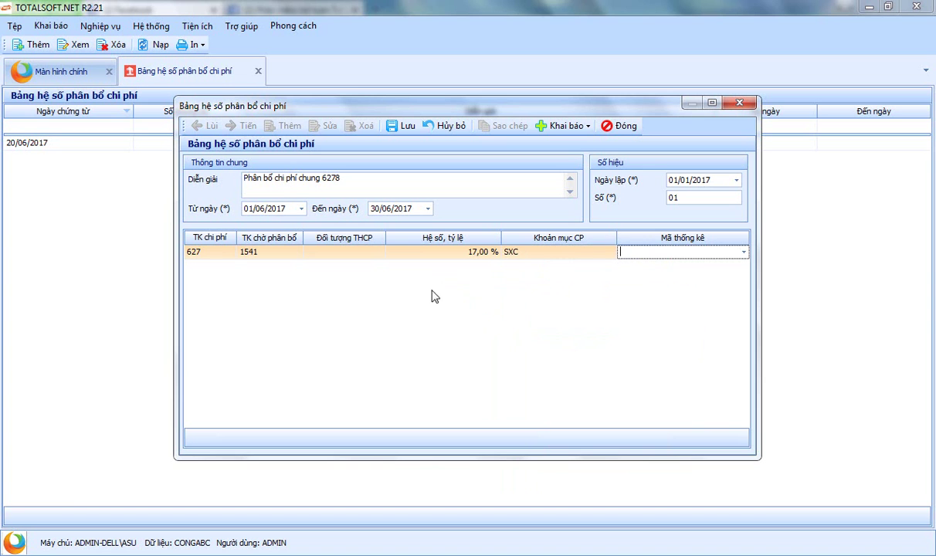
Add a second allocation line with TK chi phí 627 and TK chờ phân bổ 1542
left_click(217, 268)
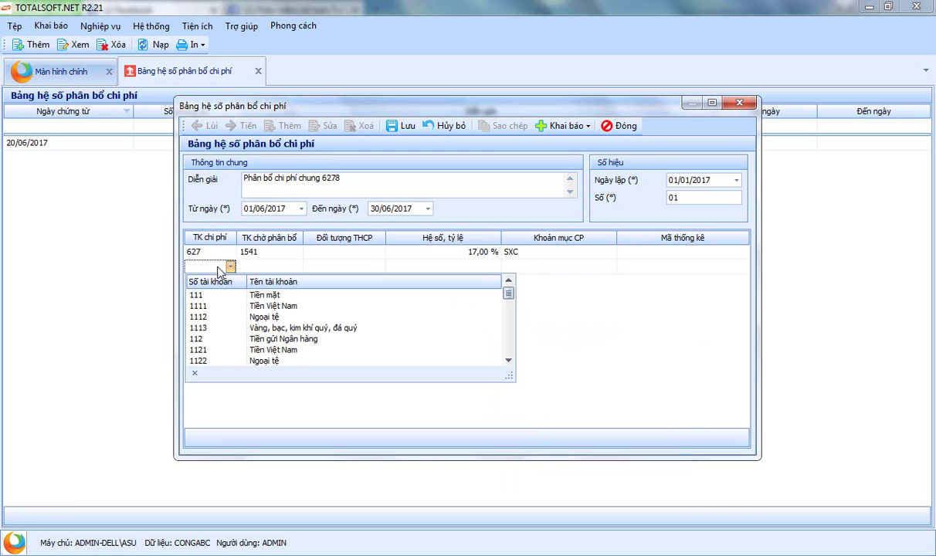
type("627")
key("Return")
key("Tab")
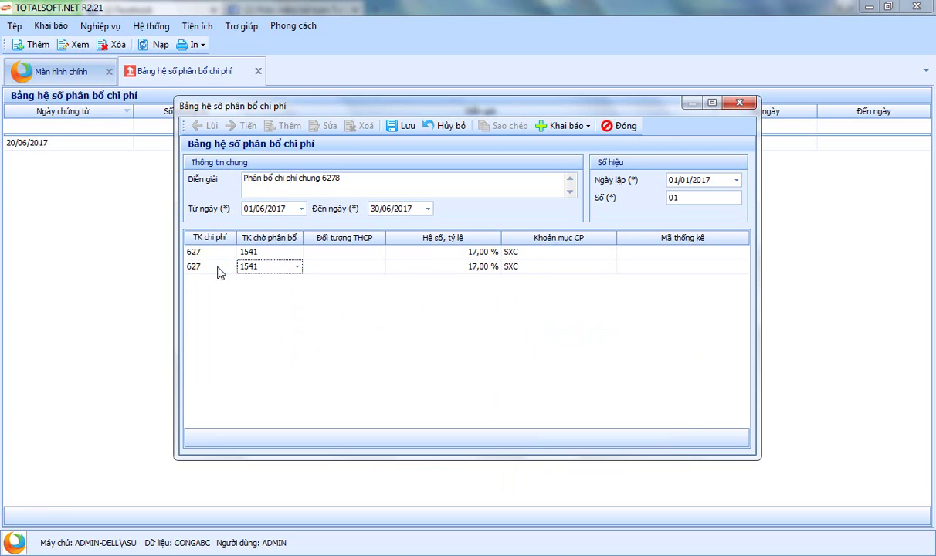
type("1542")
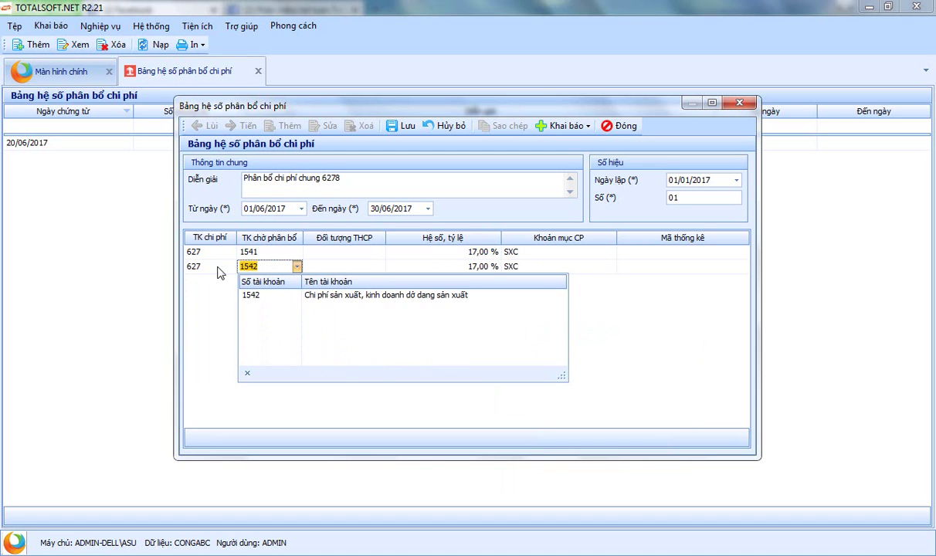
key("Return")
key("Tab")
key("Tab")
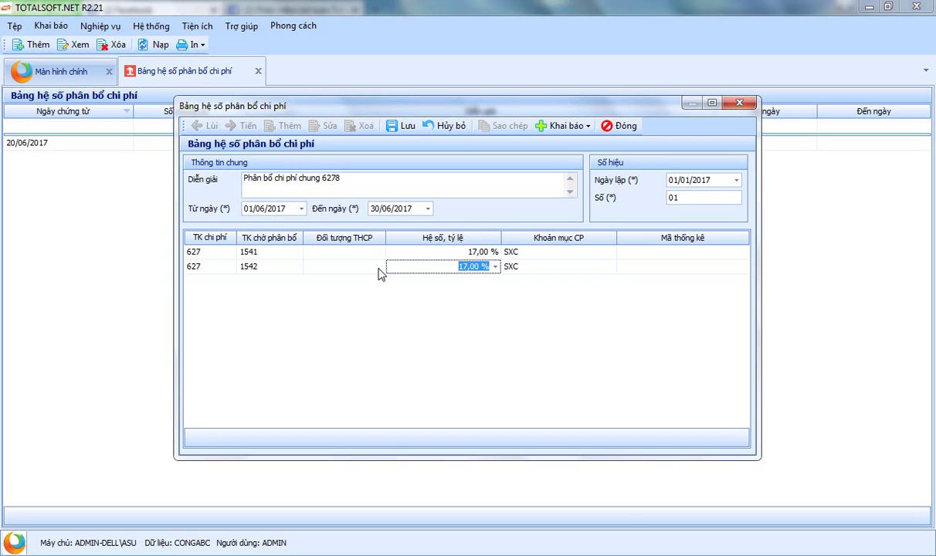
Set the 1542 line's Hệ số, tỷ lệ to 83%, then save and close the cost allocation coefficient table
type("83")
key("Tab")
key("Tab")
left_click(405, 126)
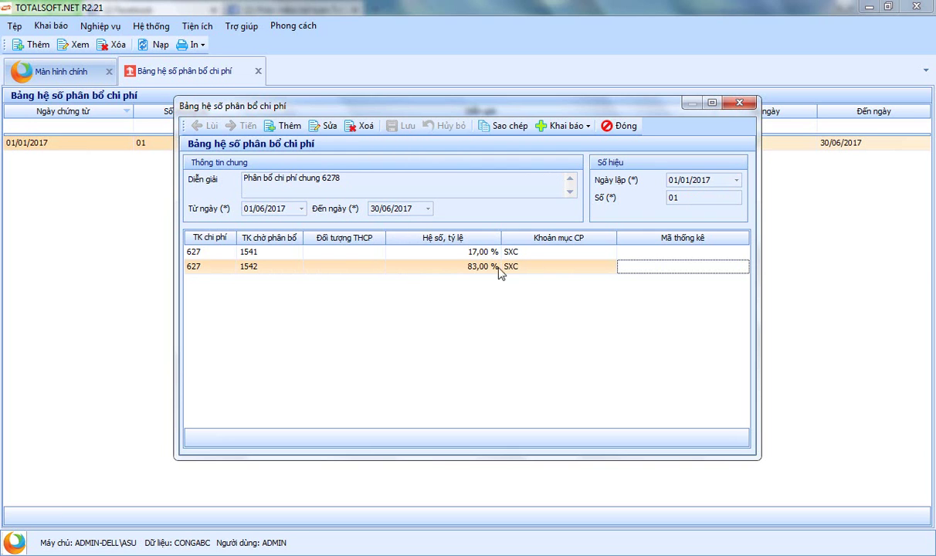
left_click(622, 128)
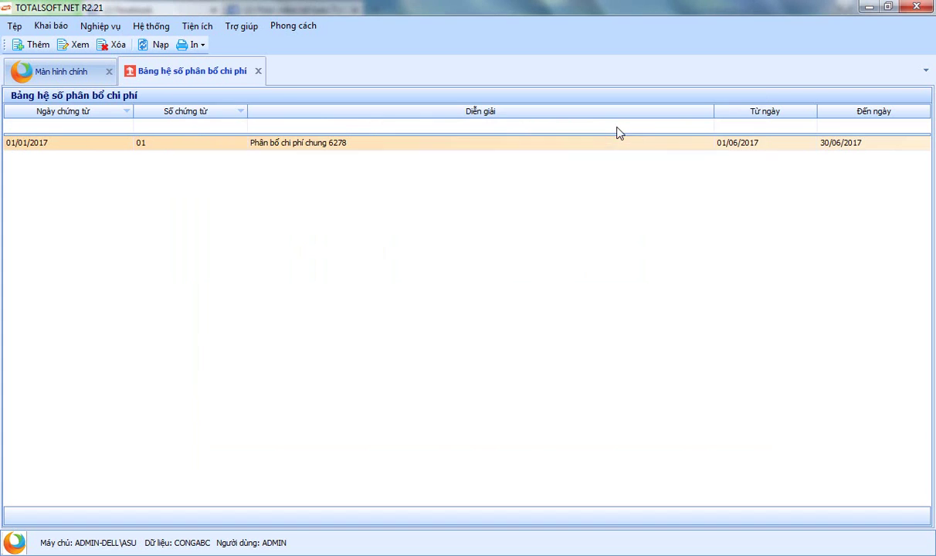
left_click(258, 71)
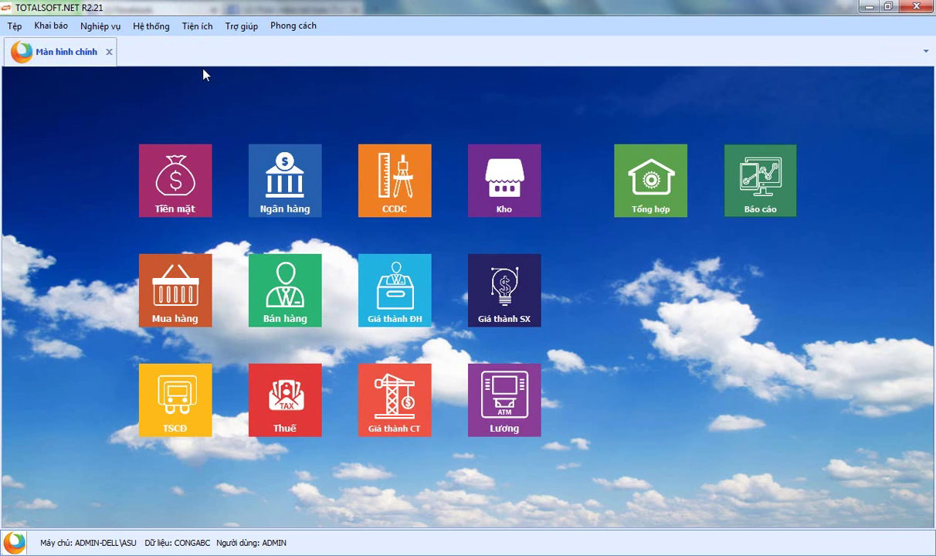
Create a new Kết chuyển chi phí voucher under Giá thành công trình, vụ việc
left_click(105, 28)
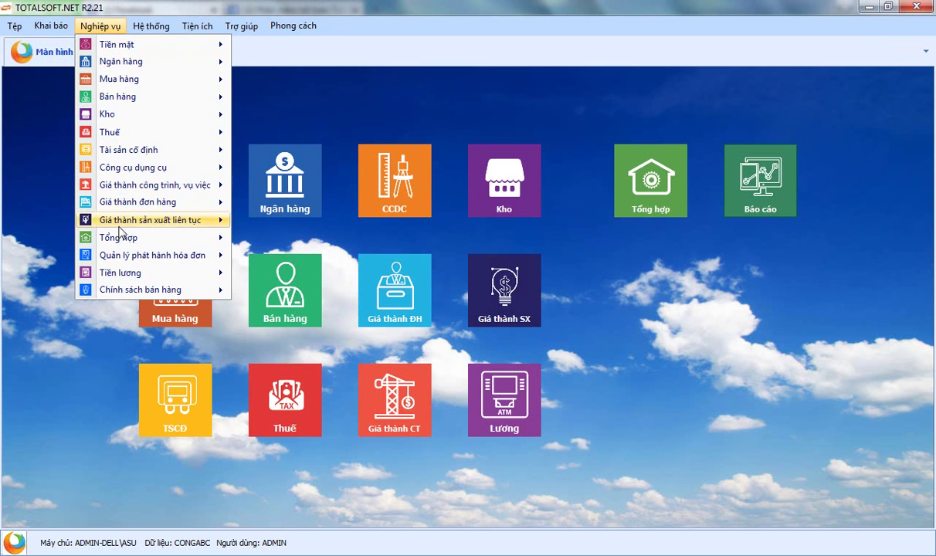
mouse_move(120, 245)
mouse_move(136, 184)
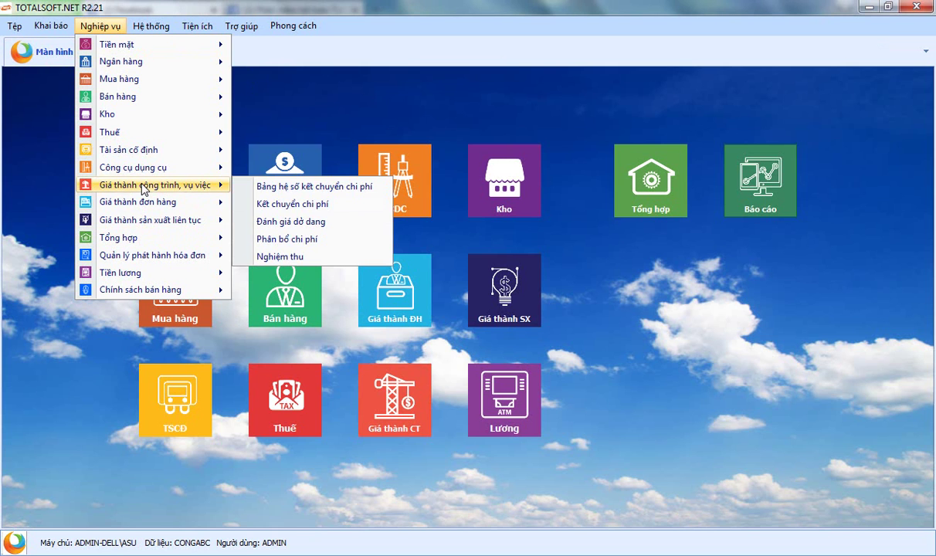
left_click(294, 204)
right_click(250, 162)
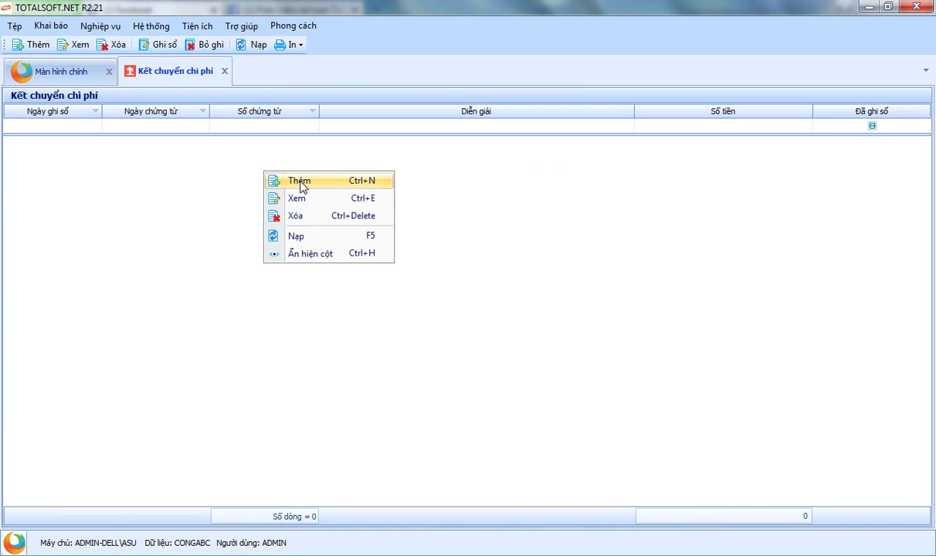
left_click(301, 181)
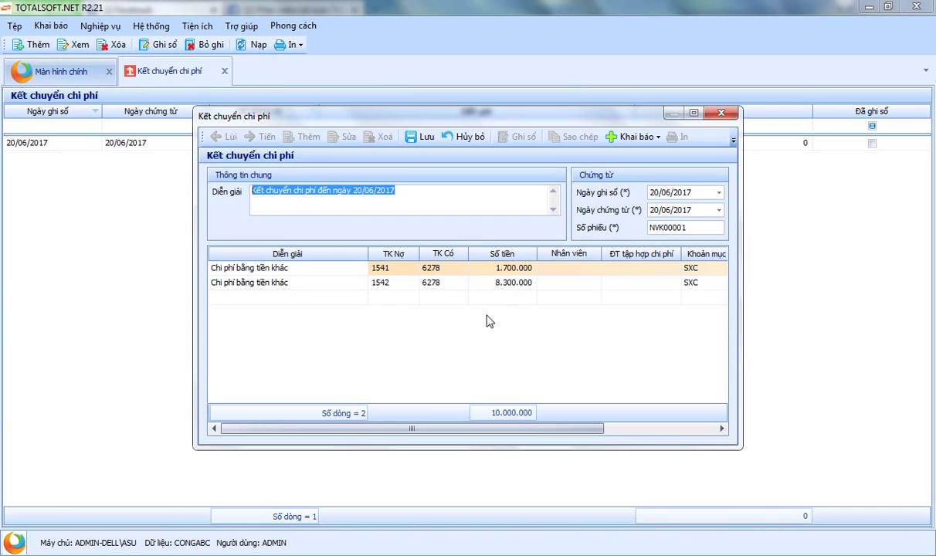
Check the amounts on the 1541 and 1542 transfer lines, then save the cost transfer voucher and close its list
left_click_drag(410, 429, 391, 434)
left_click(511, 272)
key("Down")
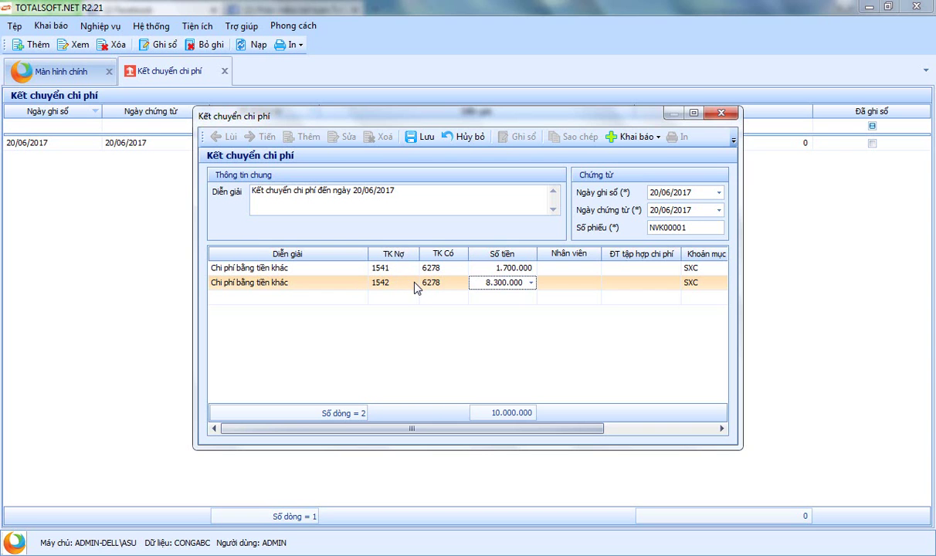
left_click(419, 136)
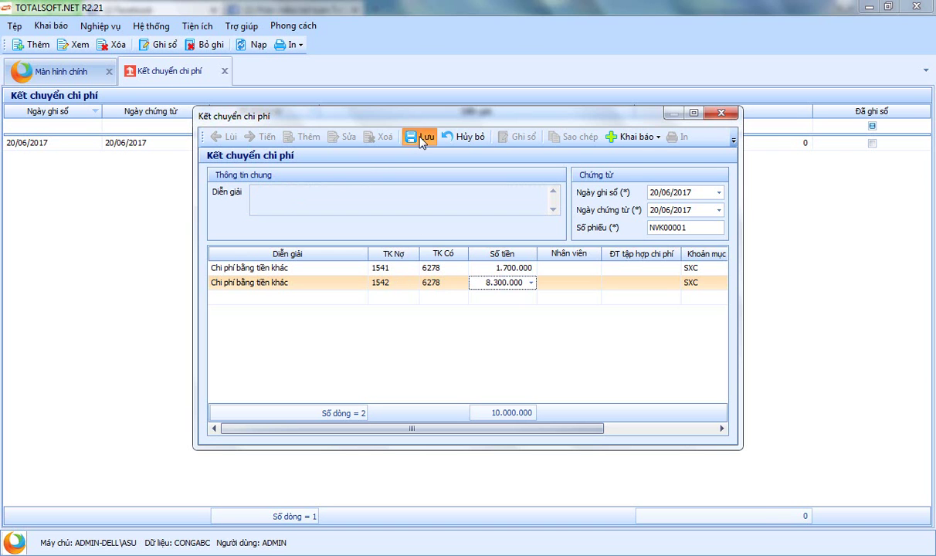
left_click(720, 112)
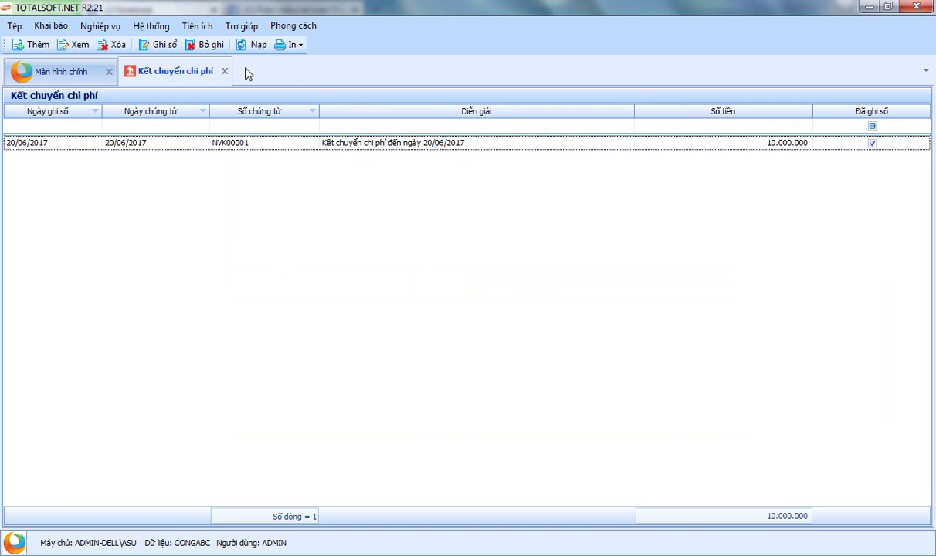
left_click(223, 70)
View the F01-DN-Bảng cân đối tài khoản report for the period Tháng 6
left_click(728, 190)
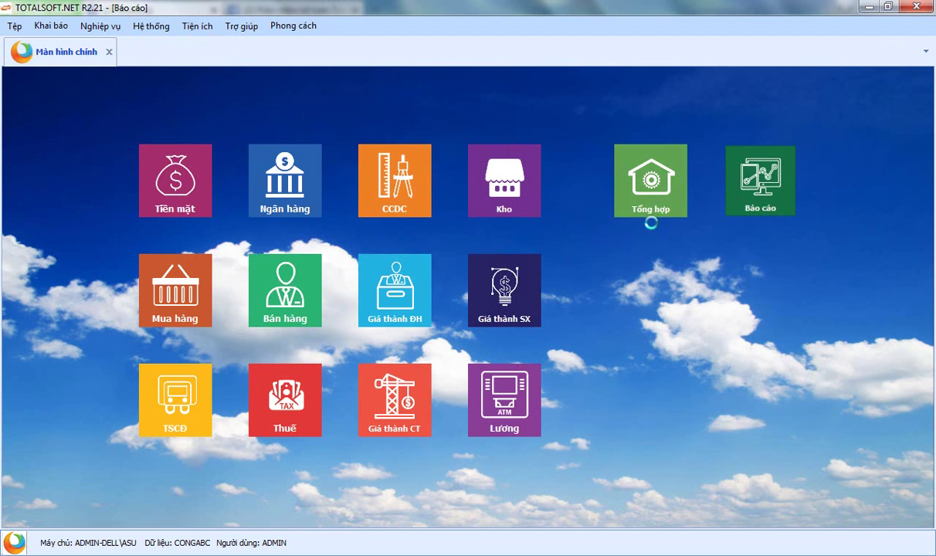
double_click(115, 189)
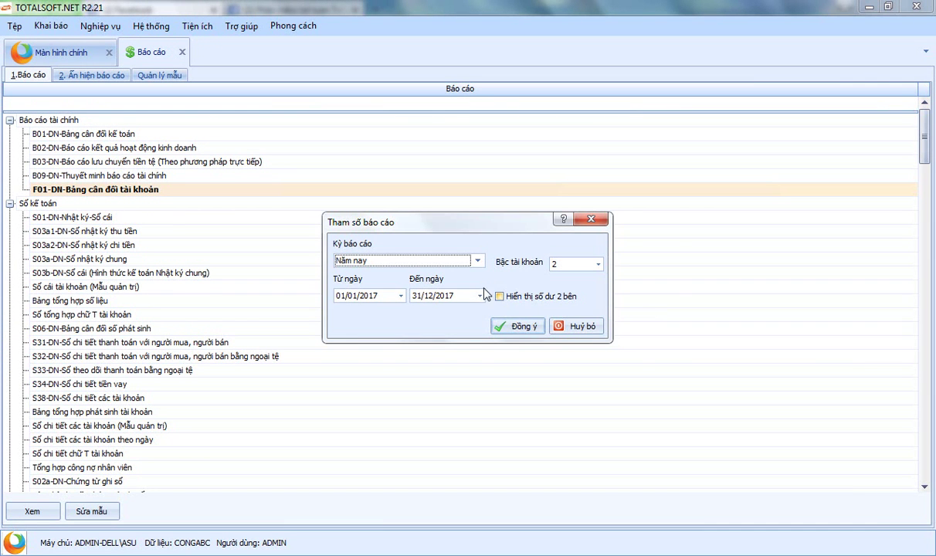
left_click(463, 260)
left_click(410, 338)
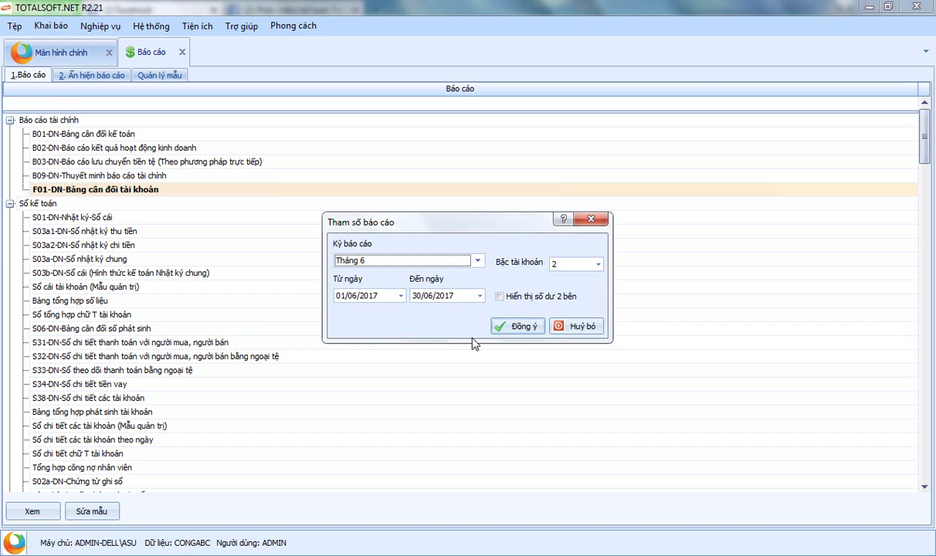
left_click(514, 324)
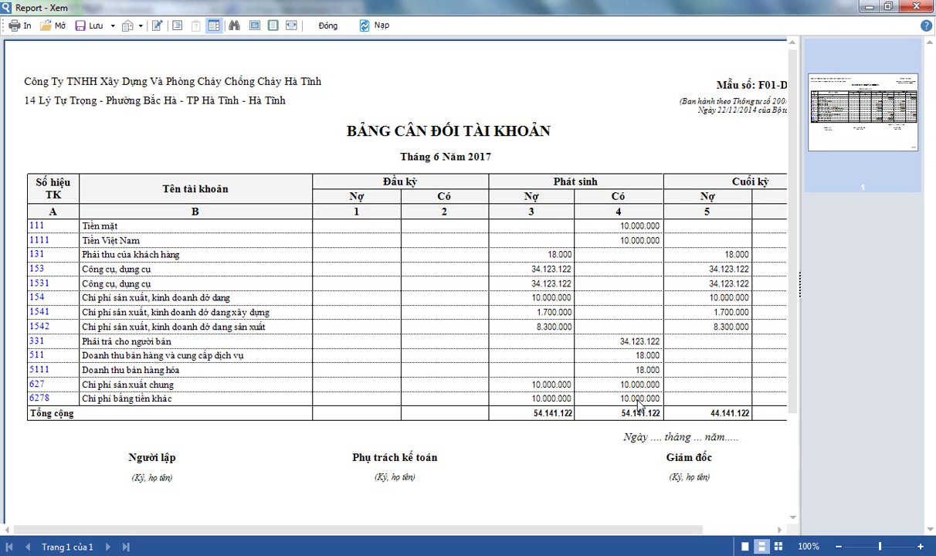
mouse_move(698, 529)
left_mouse_down()
mouse_move(776, 530)
mouse_move(682, 531)
left_mouse_up()
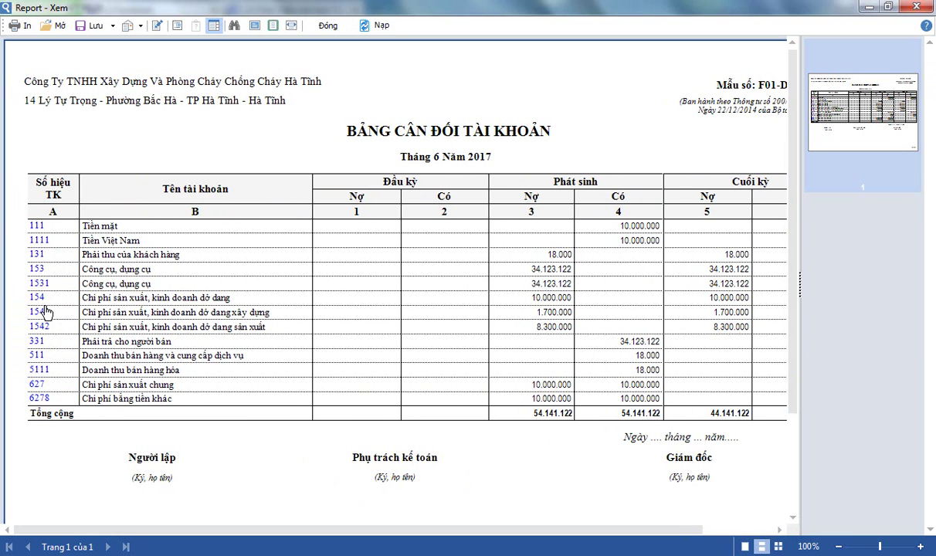